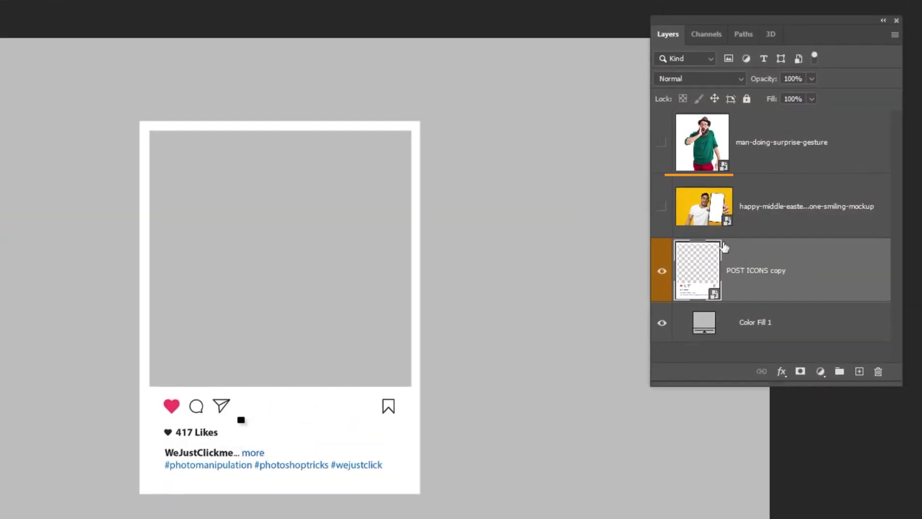
# Show and select the happy-middle-eastern photo layer, lowering its fill to see the post beneath.
pyautogui.click(664, 206)
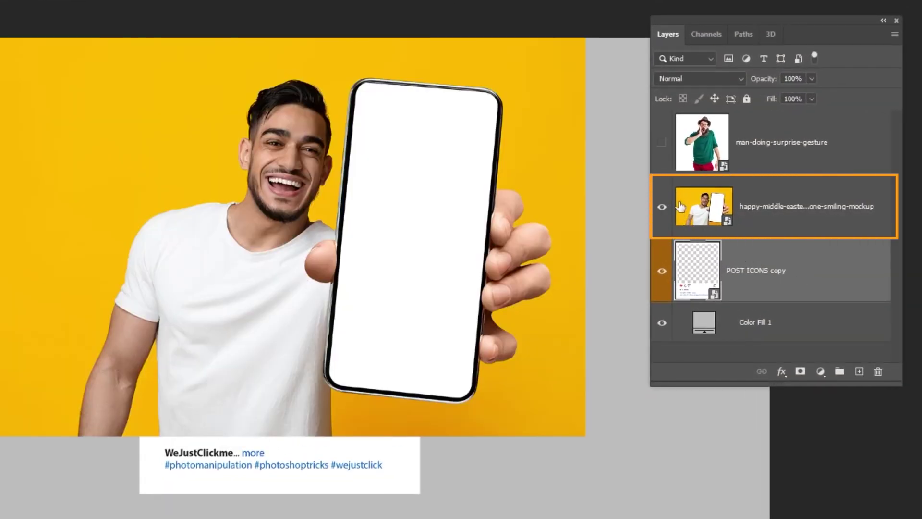
pyautogui.click(773, 217)
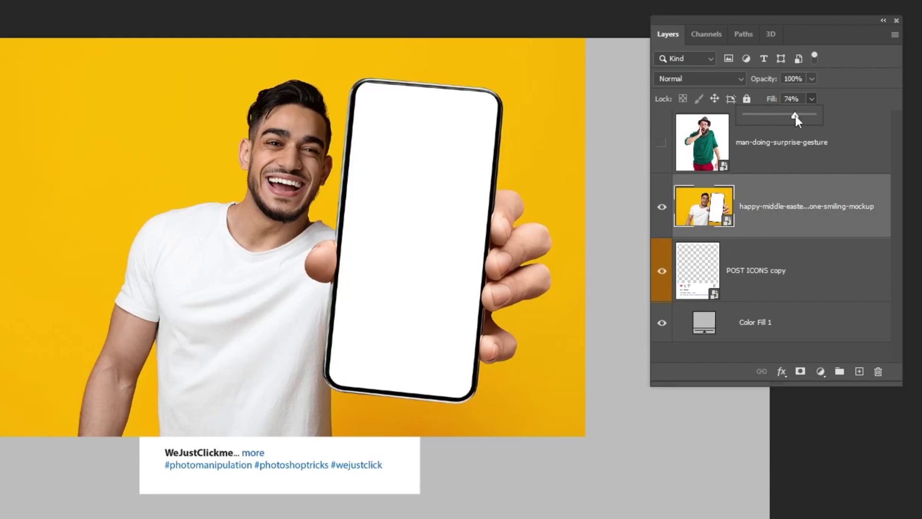
pyautogui.moveTo(795, 116); pyautogui.dragTo(784, 115)
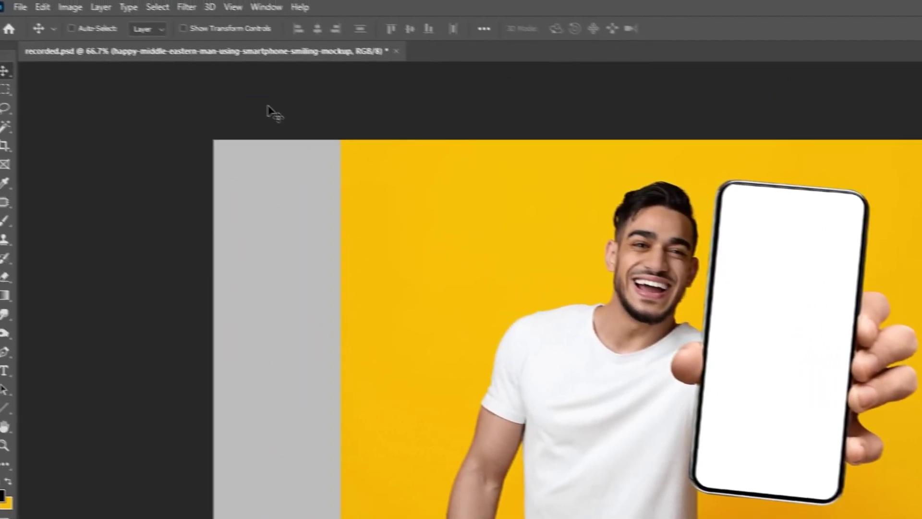
# Select the man and phone as the subject and mask out the yellow background.
pyautogui.click(159, 7)
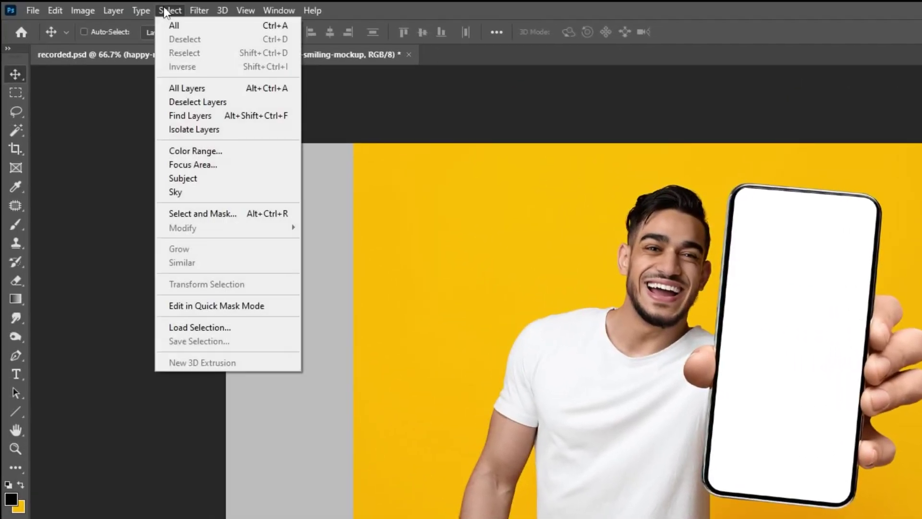
pyautogui.click(219, 177)
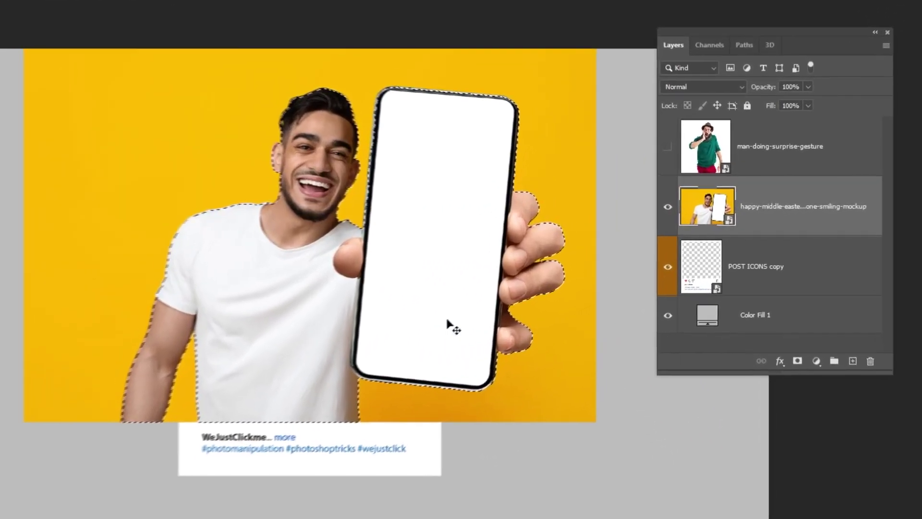
pyautogui.click(801, 375)
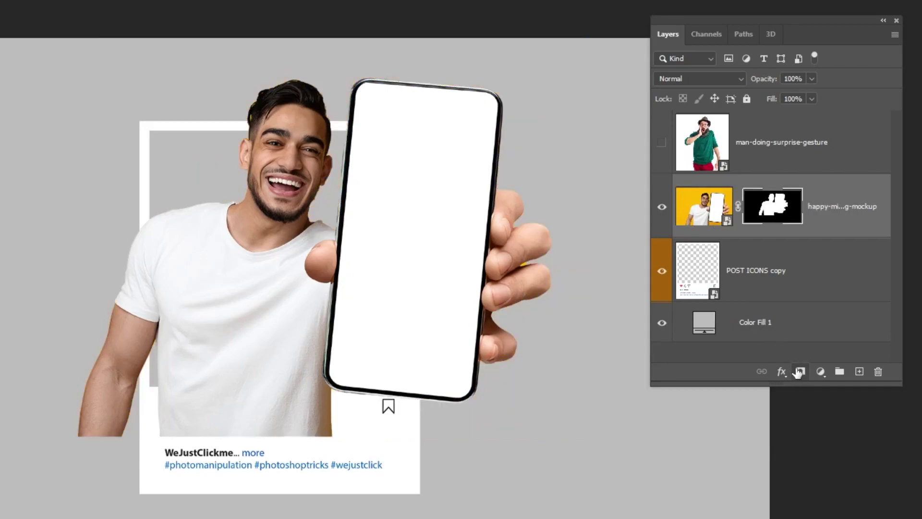
# Convert the masked man layer to a smart object, then make POST ICONS copy active.
pyautogui.rightClick(825, 224)
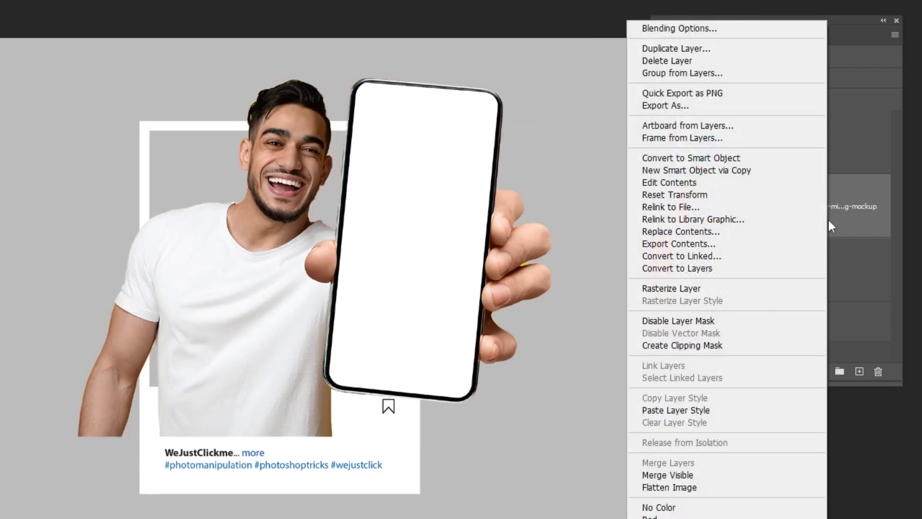
pyautogui.click(743, 157)
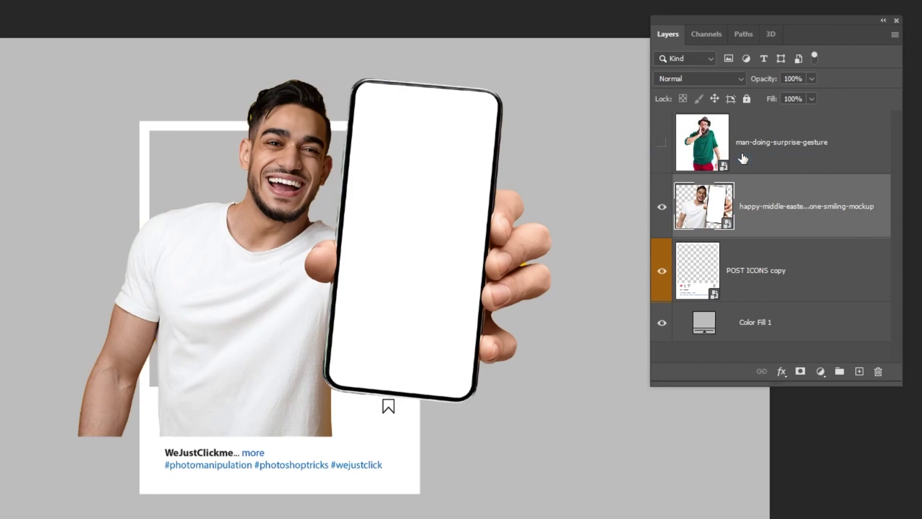
pyautogui.click(745, 281)
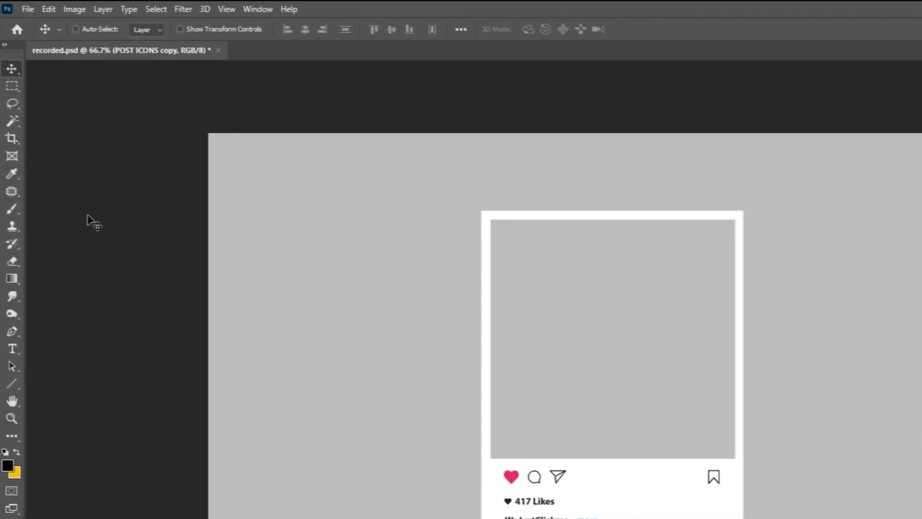
# Magic Wand the post's grey photo area and mask the cut-out man layer to it.
pyautogui.click(12, 120)
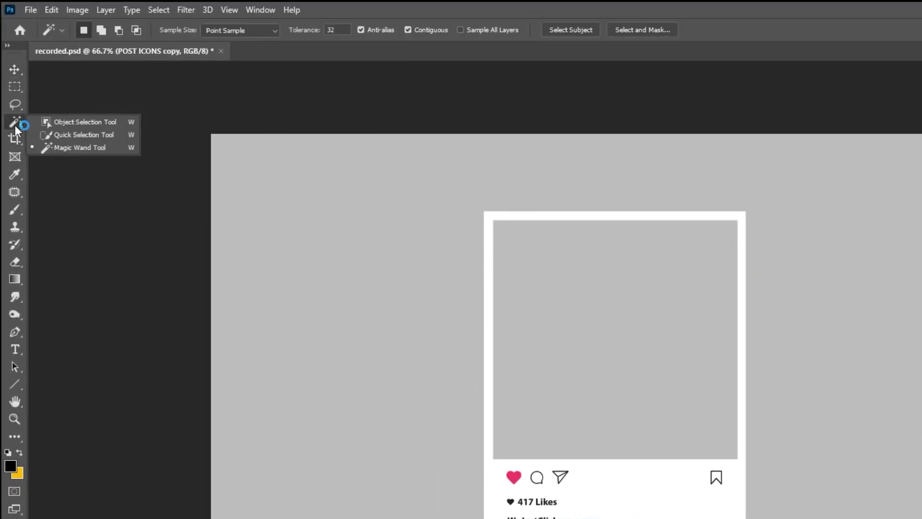
pyautogui.click(96, 147)
pyautogui.click(575, 315)
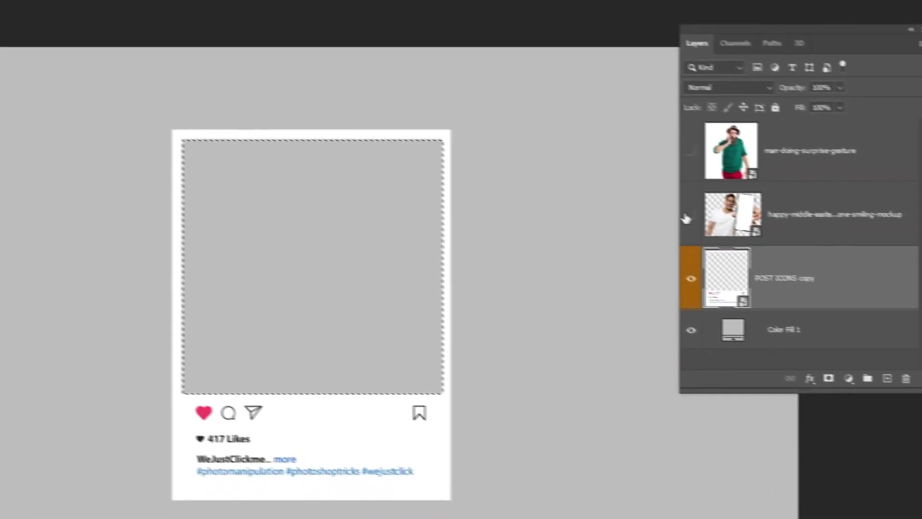
pyautogui.click(688, 217)
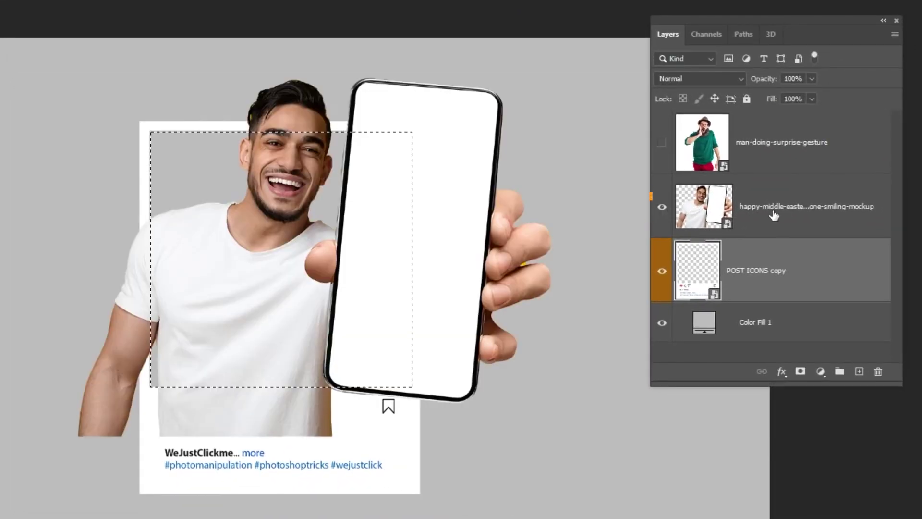
pyautogui.click(822, 219)
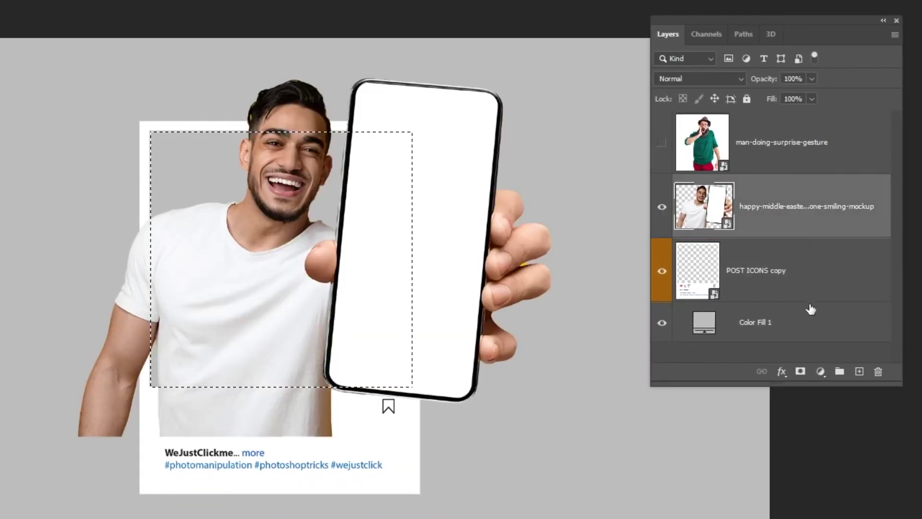
pyautogui.click(800, 371)
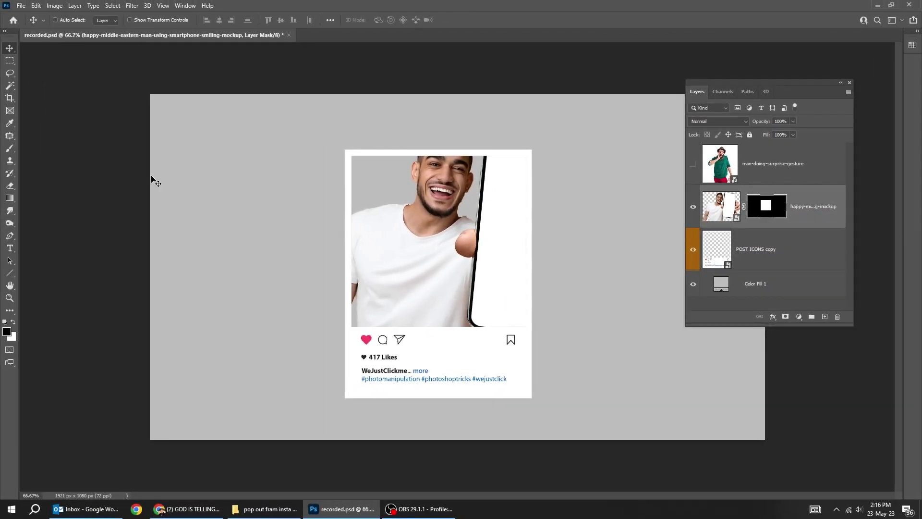
# Set up a Hard Round brush at 98% hardness with white as the foreground colour.
pyautogui.press('b')
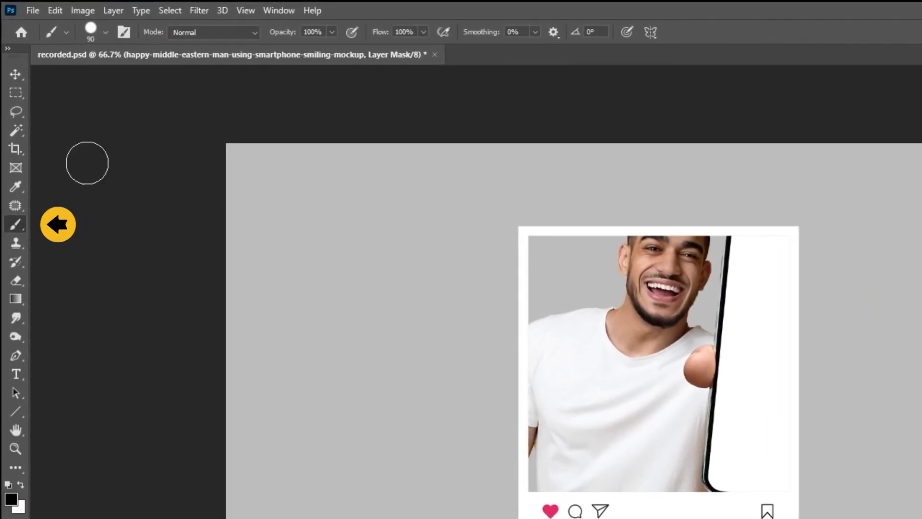
pyautogui.click(104, 33)
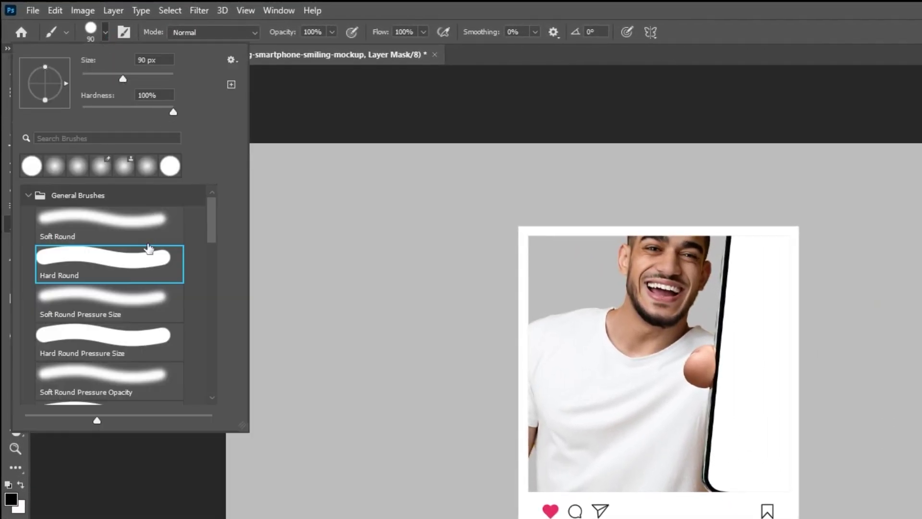
pyautogui.click(144, 260)
pyautogui.moveTo(173, 112); pyautogui.dragTo(177, 92)
pyautogui.click(105, 33)
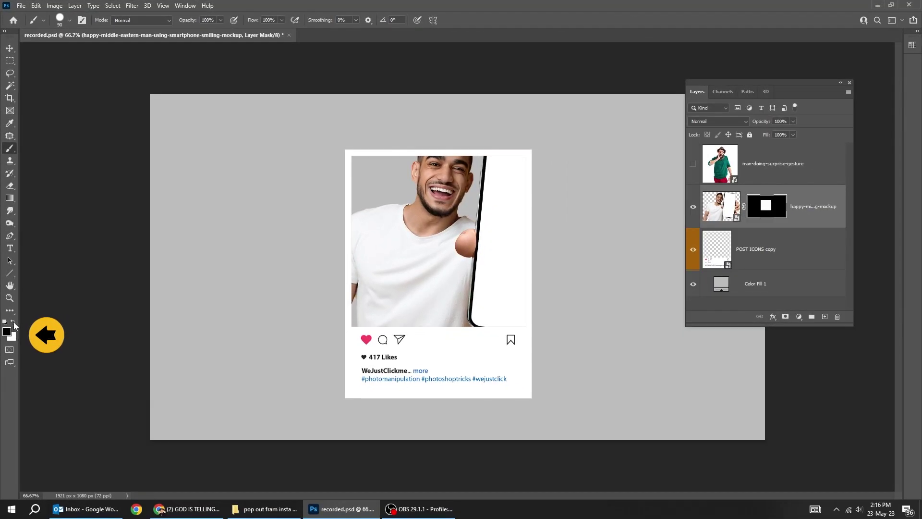
pyautogui.click(13, 322)
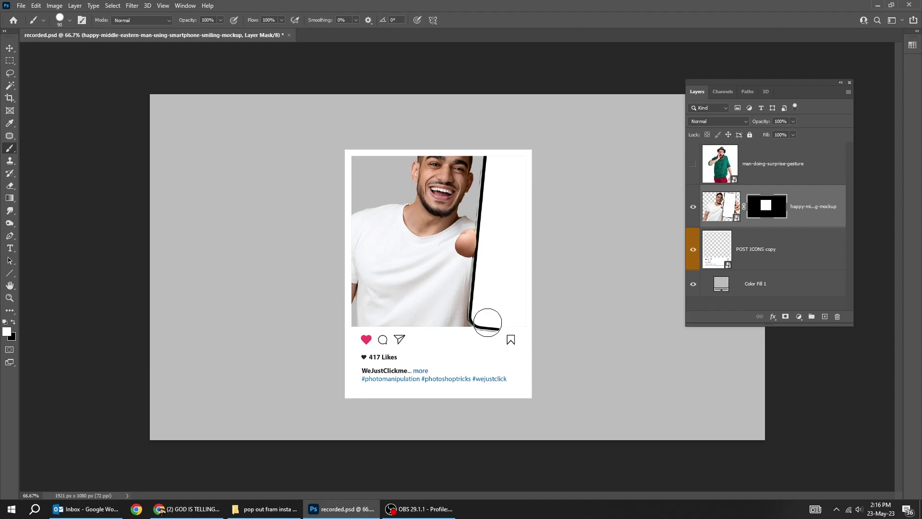
# Paint the mask to reveal the hand, the whole phone and the man's hair beyond the frame.
pyautogui.moveTo(517, 326)
pyautogui.mouseDown()
pyautogui.moveTo(562, 326)
pyautogui.moveTo(571, 269)
pyautogui.moveTo(576, 280)
pyautogui.moveTo(592, 237)
pyautogui.moveTo(595, 299)
pyautogui.moveTo(614, 282)
pyautogui.moveTo(629, 208)
pyautogui.moveTo(613, 188)
pyautogui.moveTo(587, 250)
pyautogui.moveTo(540, 298)
pyautogui.mouseUp()
pyautogui.moveTo(561, 330)
pyautogui.mouseDown()
pyautogui.moveTo(533, 212)
pyautogui.moveTo(543, 177)
pyautogui.moveTo(522, 163)
pyautogui.moveTo(500, 142)
pyautogui.mouseUp()
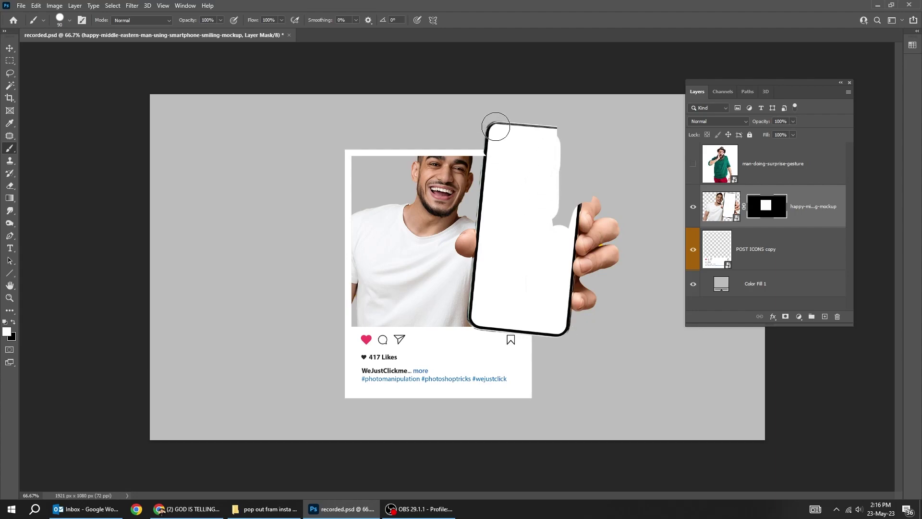
pyautogui.moveTo(548, 158)
pyautogui.mouseDown()
pyautogui.moveTo(580, 153)
pyautogui.moveTo(593, 167)
pyautogui.moveTo(561, 181)
pyautogui.moveTo(553, 207)
pyautogui.mouseUp()
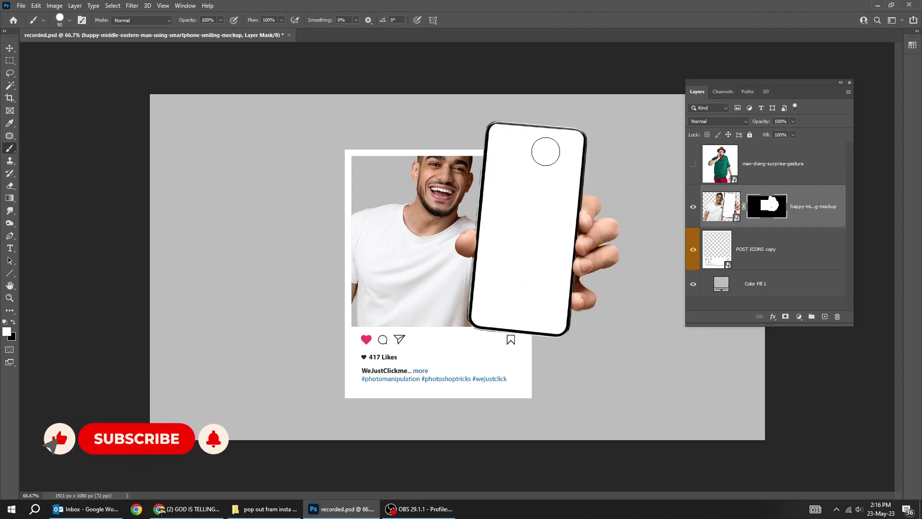
pyautogui.moveTo(494, 148)
pyautogui.mouseDown()
pyautogui.moveTo(425, 147)
pyautogui.moveTo(447, 130)
pyautogui.moveTo(466, 130)
pyautogui.moveTo(433, 126)
pyautogui.moveTo(421, 146)
pyautogui.mouseUp()
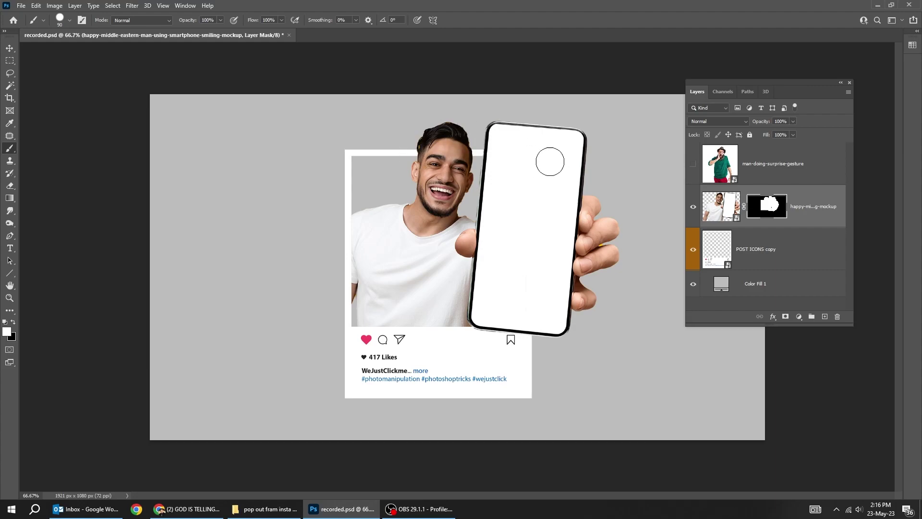
# Add a new empty Layer 1 above the man and clip it to his mockup layer.
pyautogui.press('v')
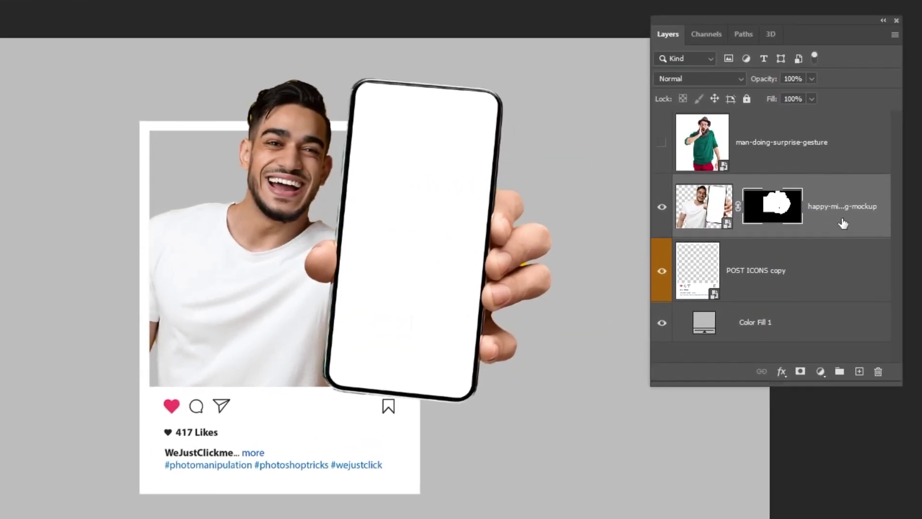
pyautogui.click(819, 212)
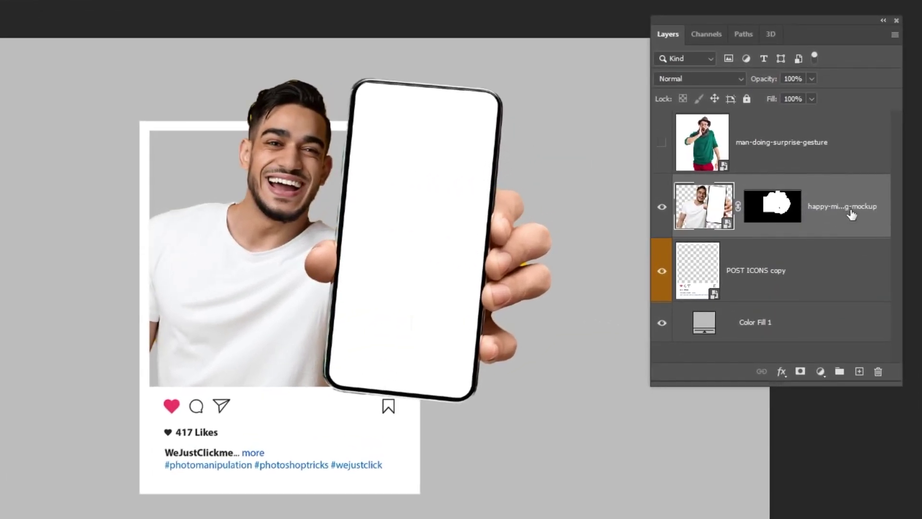
pyautogui.click(860, 373)
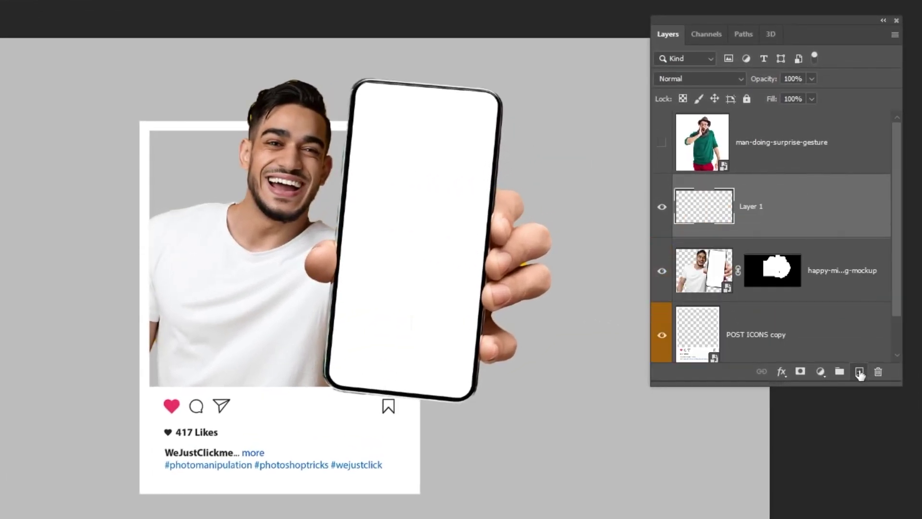
pyautogui.rightClick(778, 210)
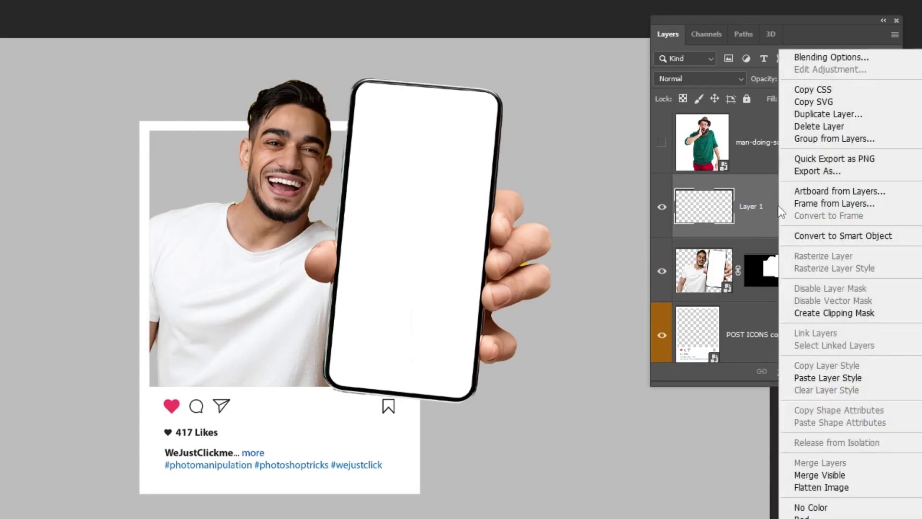
pyautogui.click(815, 313)
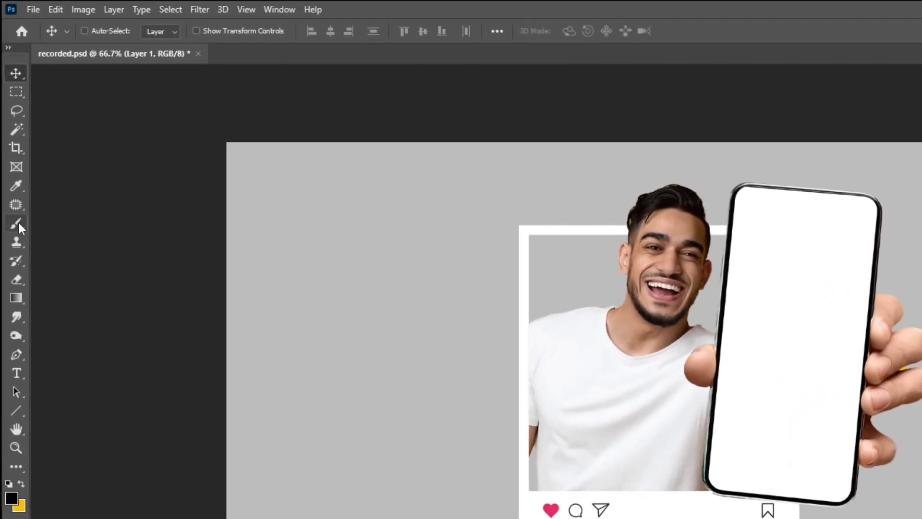
# Choose a Soft Round brush with 0% hardness at 49% opacity.
pyautogui.click(18, 224)
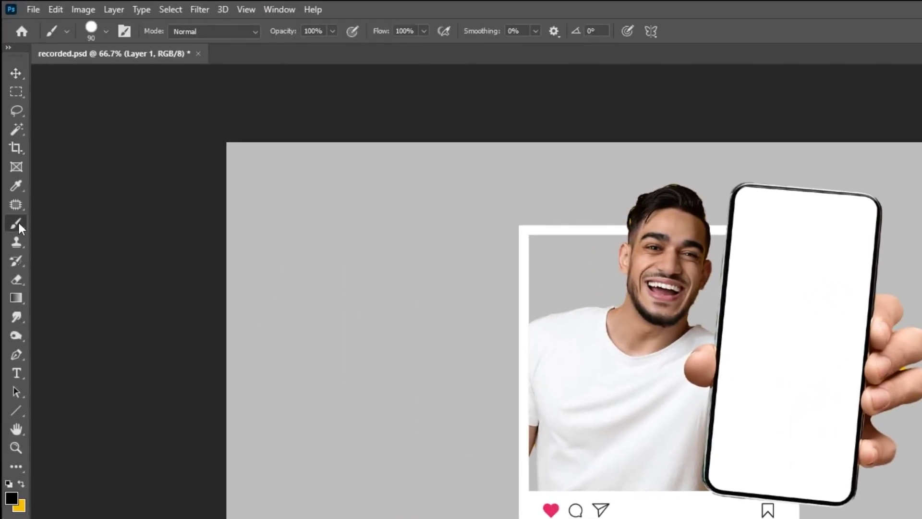
pyautogui.click(106, 31)
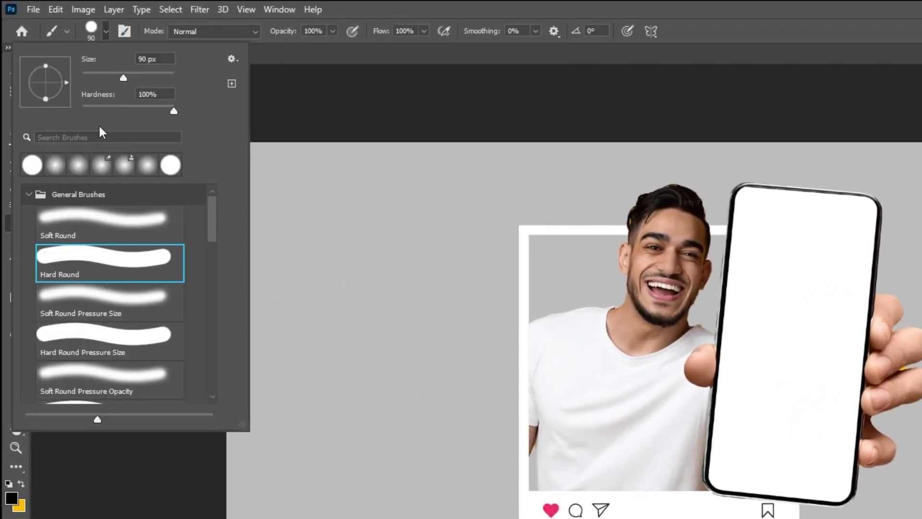
pyautogui.click(96, 221)
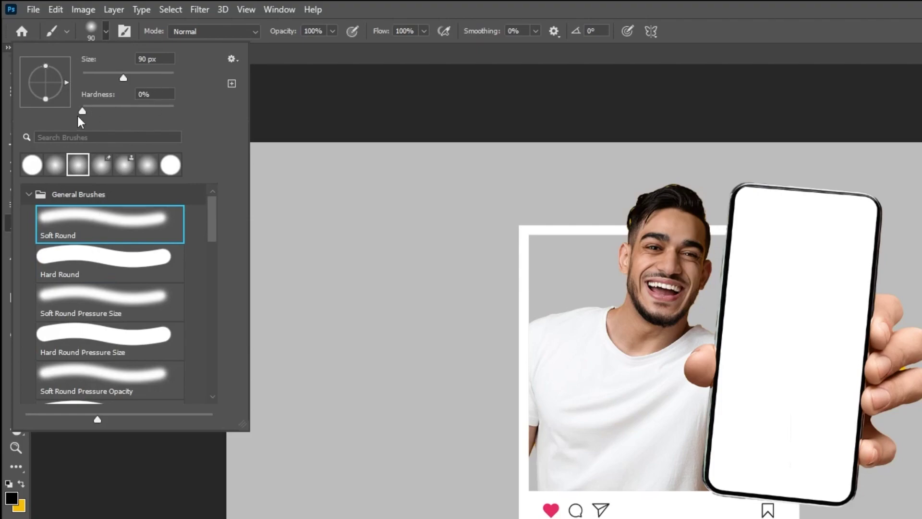
pyautogui.click(333, 32)
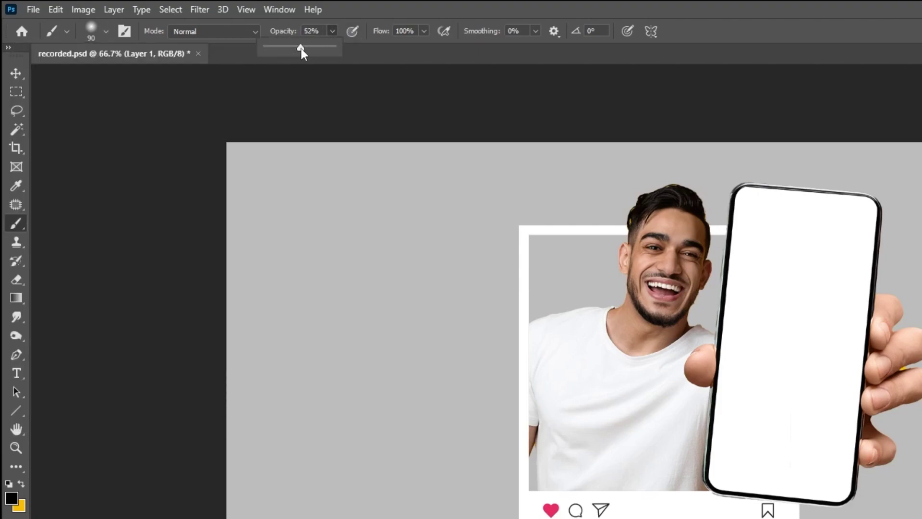
pyautogui.moveTo(300, 48); pyautogui.dragTo(298, 48)
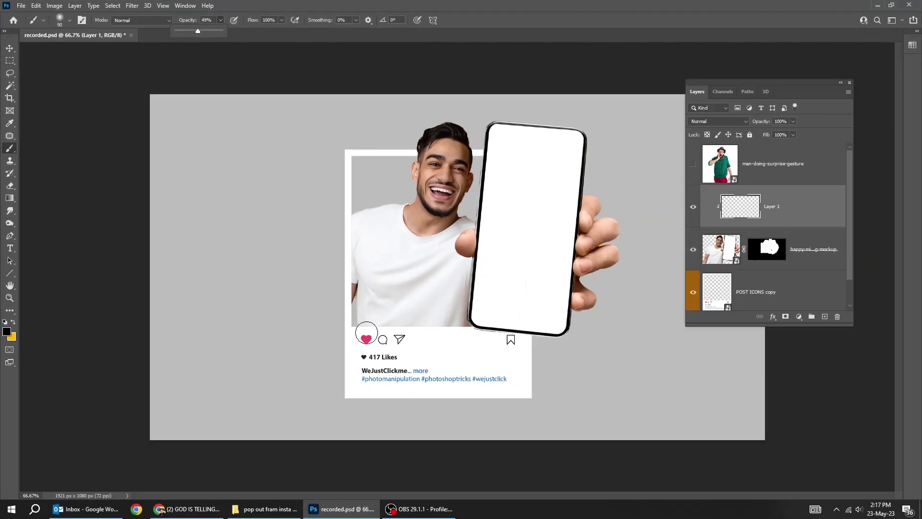
# Paint a soft black shadow along the photo's left and bottom edges, then set fill to 63%.
pyautogui.click(366, 333)
pyautogui.click(7, 333)
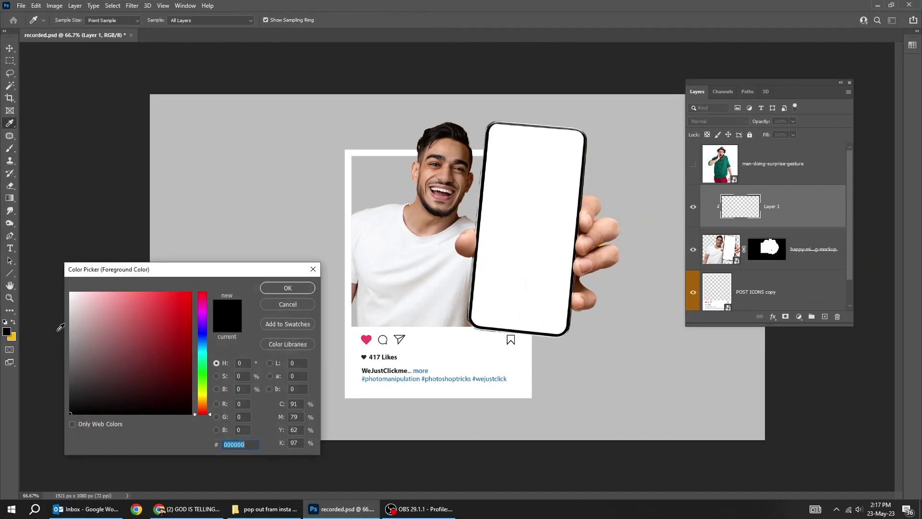
pyautogui.click(287, 288)
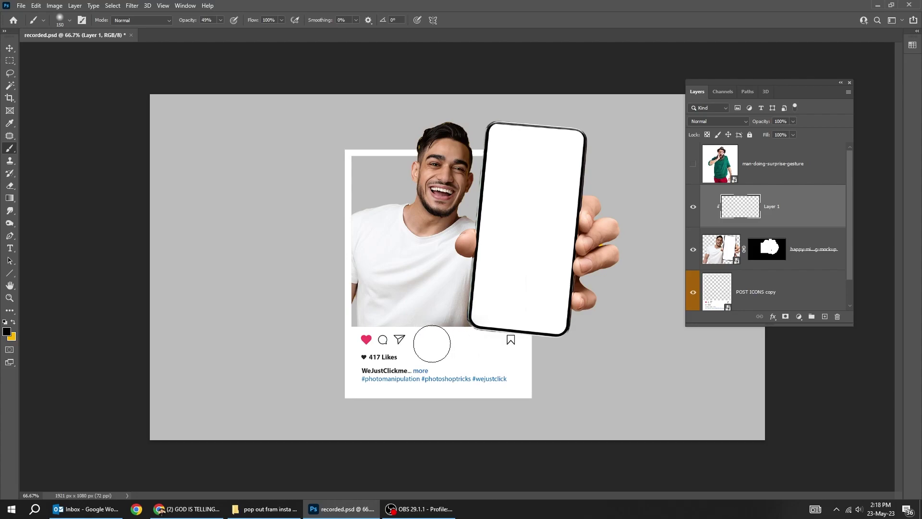
pyautogui.moveTo(356, 346)
pyautogui.mouseDown()
pyautogui.moveTo(335, 346)
pyautogui.moveTo(318, 321)
pyautogui.moveTo(331, 309)
pyautogui.moveTo(329, 237)
pyautogui.mouseUp()
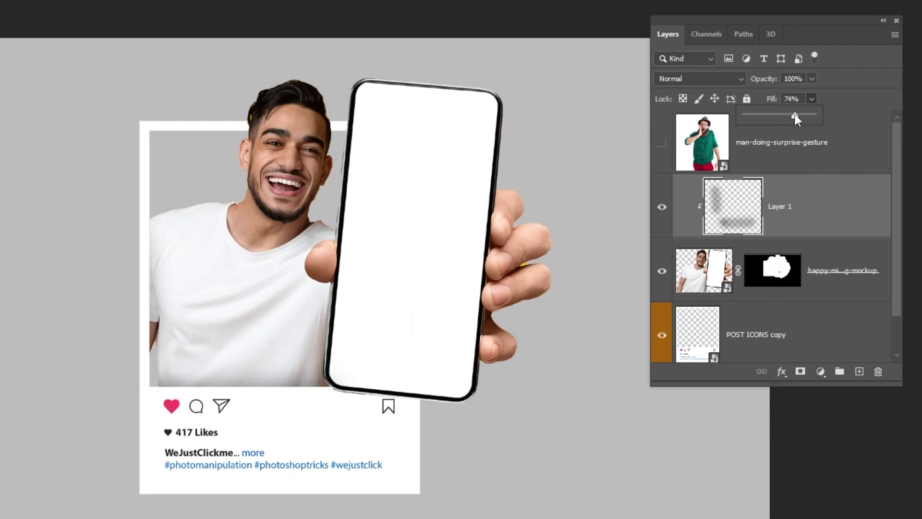
pyautogui.moveTo(795, 114); pyautogui.dragTo(789, 114)
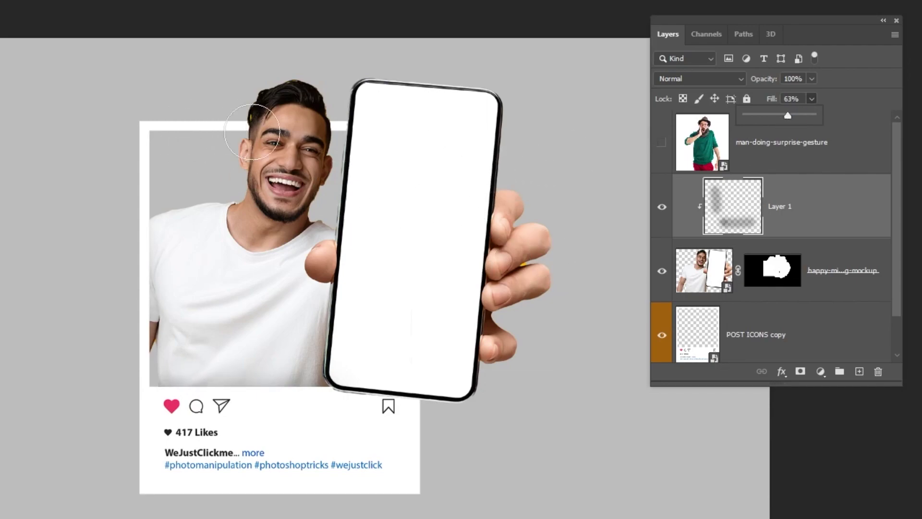
# Create a new Layer 2 above POST ICONS copy and clip it to that layer.
pyautogui.click(778, 333)
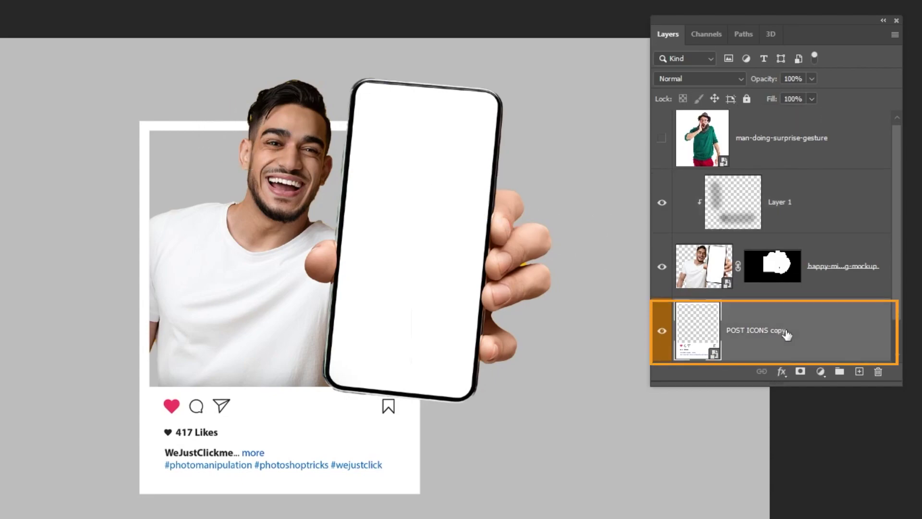
pyautogui.click(858, 372)
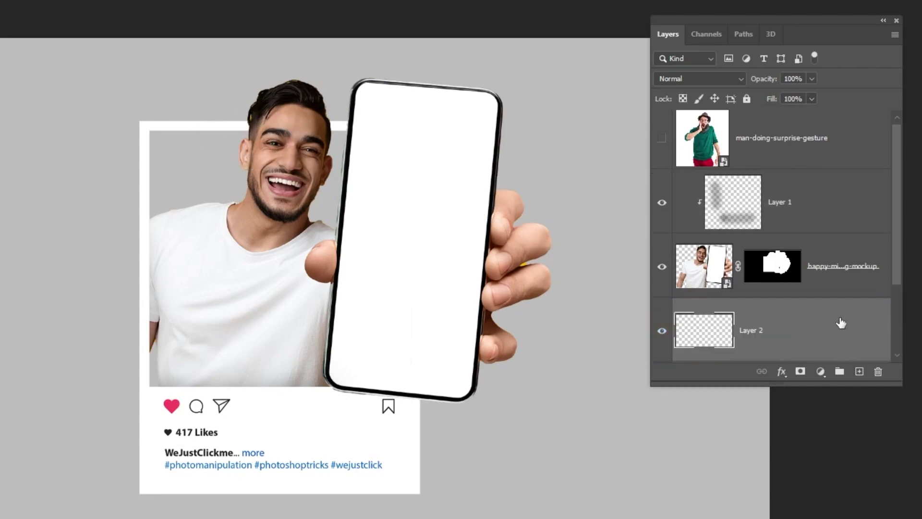
pyautogui.scroll(-3, 841, 322)
pyautogui.rightClick(780, 243)
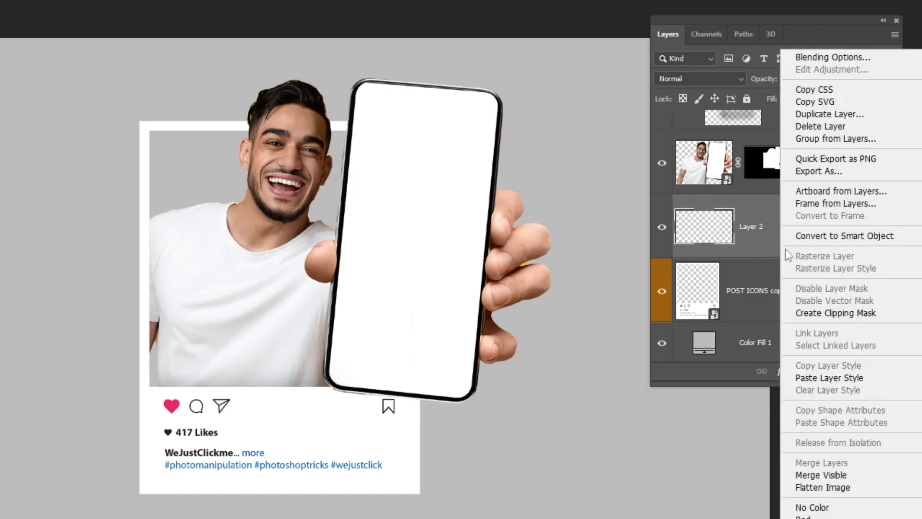
pyautogui.click(815, 312)
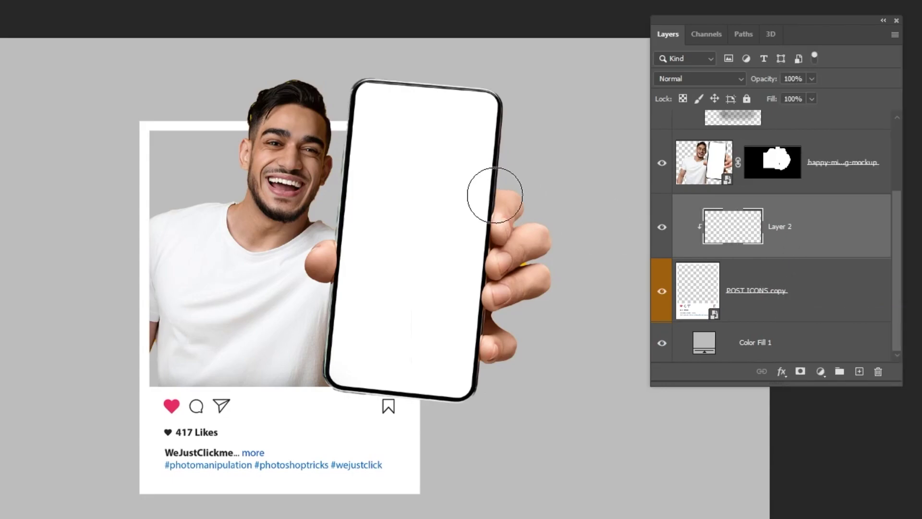
# Brush soft shadows near the head and phone bottom, then reduce Layer 2 fill to 68%.
pyautogui.moveTo(314, 125)
pyautogui.mouseDown()
pyautogui.moveTo(255, 126)
pyautogui.moveTo(283, 125)
pyautogui.mouseUp()
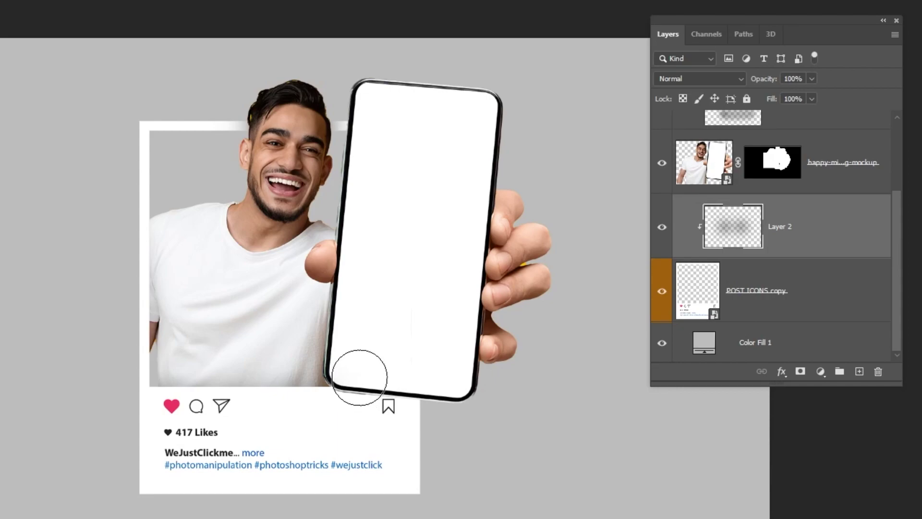
pyautogui.moveTo(358, 379); pyautogui.dragTo(468, 384)
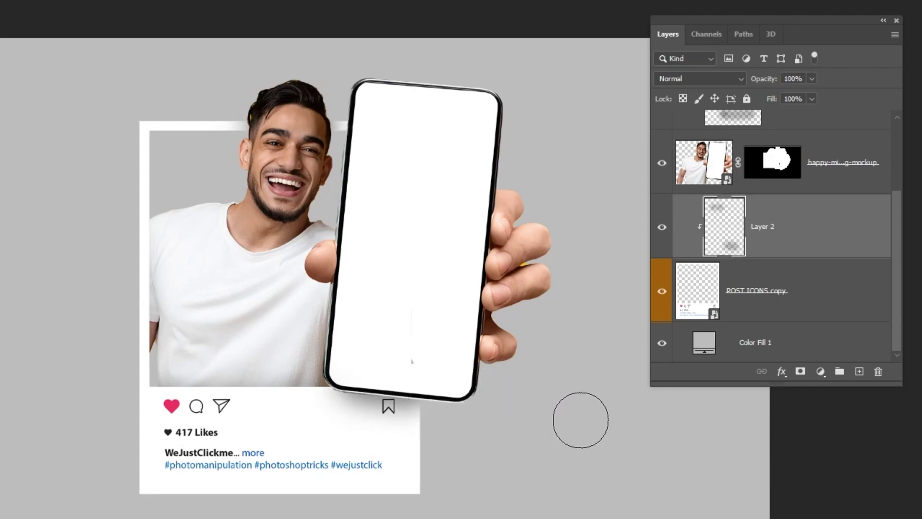
pyautogui.click(811, 99)
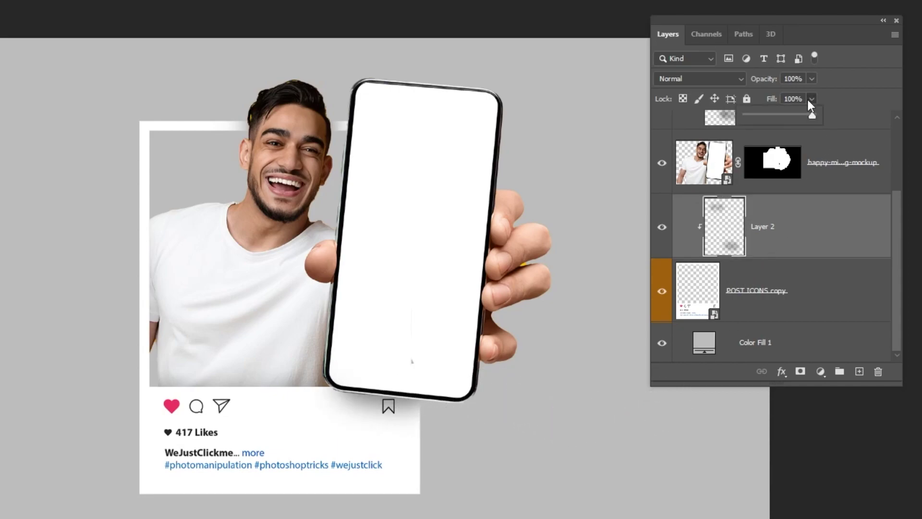
pyautogui.moveTo(797, 115); pyautogui.dragTo(790, 117)
pyautogui.click(608, 334)
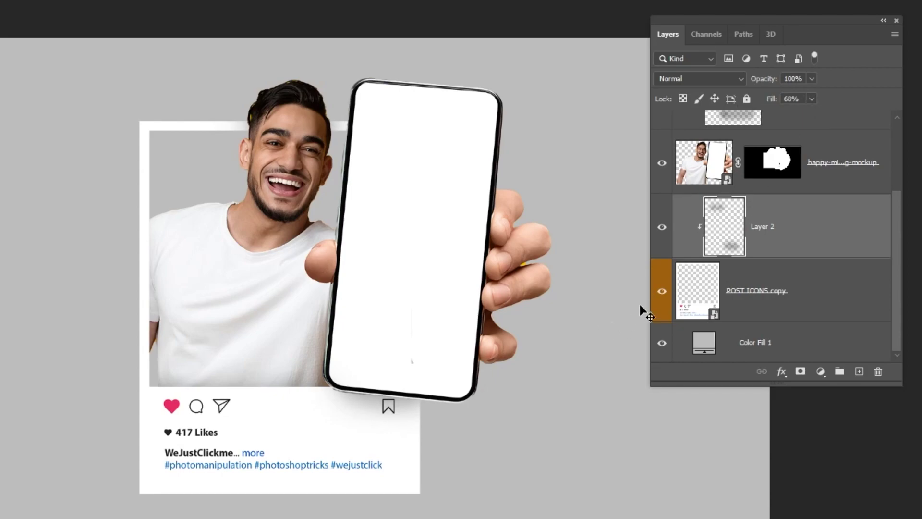
pyautogui.scroll(3, 836, 206)
# Show the surprised-man layer, briefly fade it to check the phone, then restore 100% fill.
pyautogui.click(807, 159)
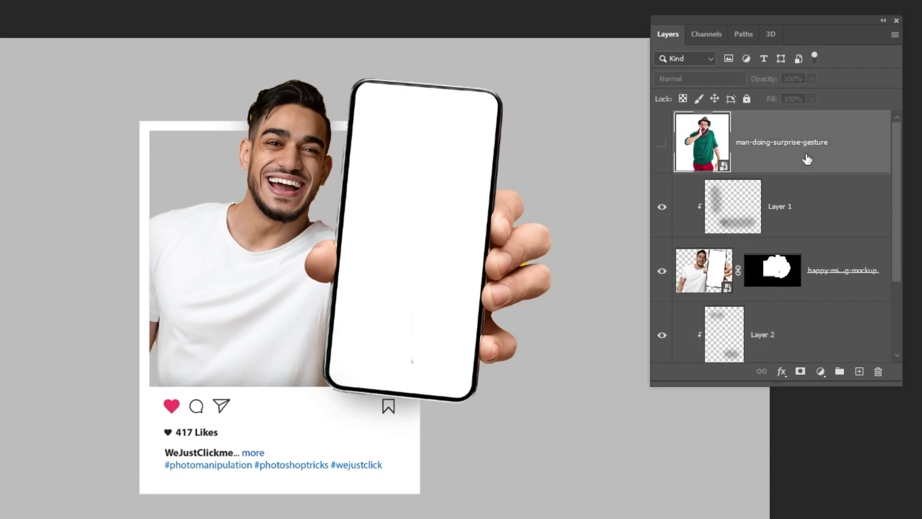
pyautogui.click(662, 143)
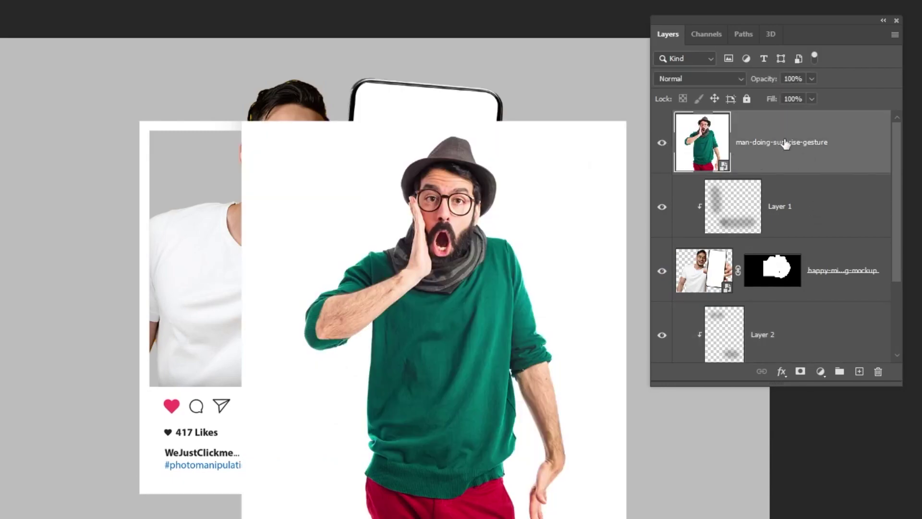
pyautogui.click(812, 99)
pyautogui.moveTo(781, 116); pyautogui.dragTo(780, 115)
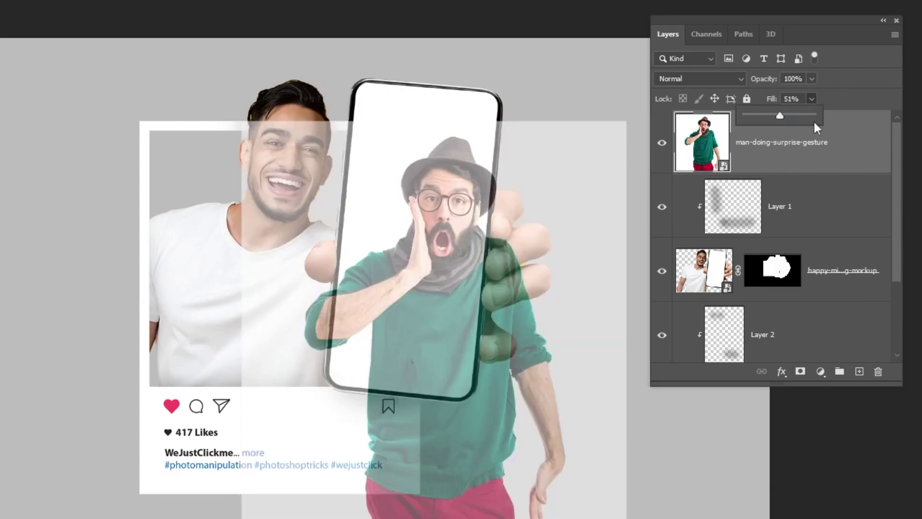
pyautogui.moveTo(789, 115); pyautogui.dragTo(829, 114)
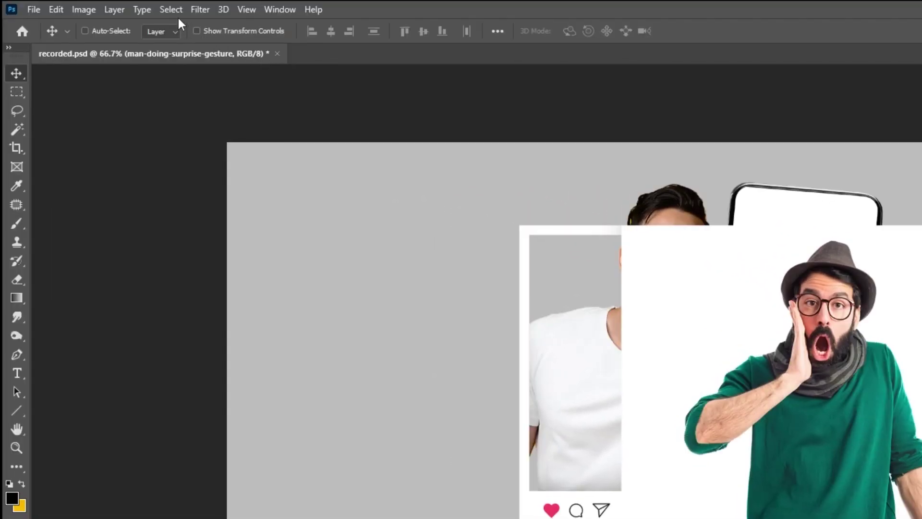
# Mask the surprised man off his white background, make him a smart object, and hide him.
pyautogui.click(171, 10)
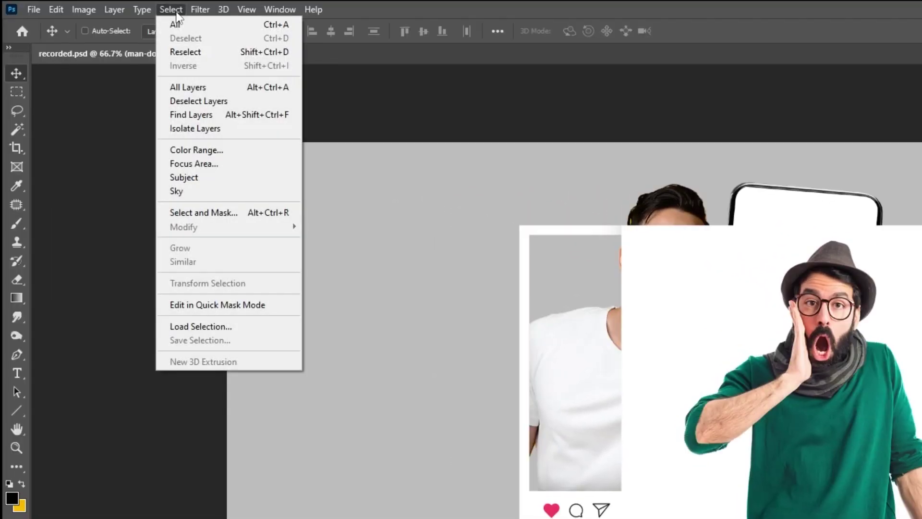
pyautogui.click(214, 179)
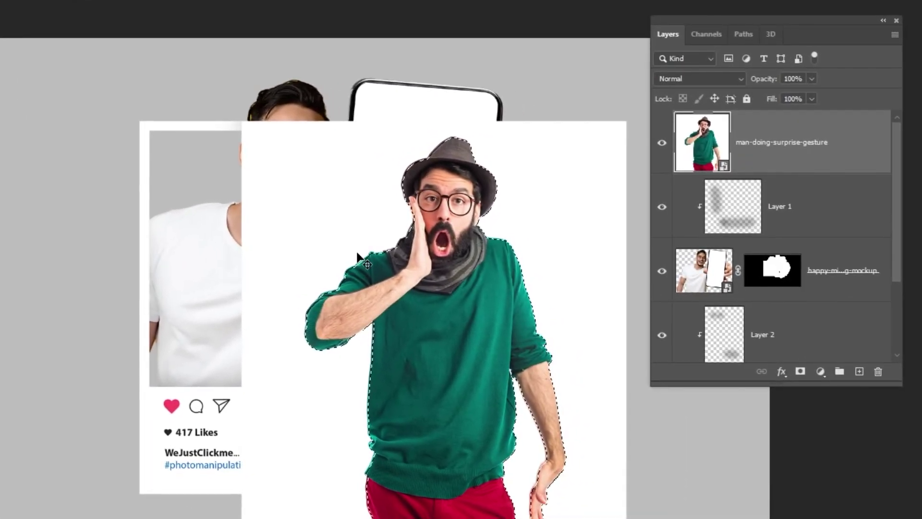
pyautogui.click(801, 371)
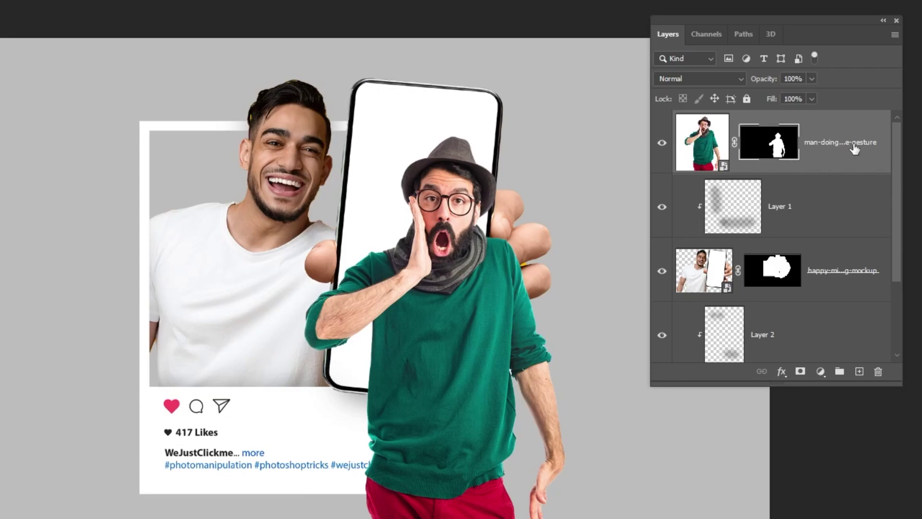
pyautogui.rightClick(821, 144)
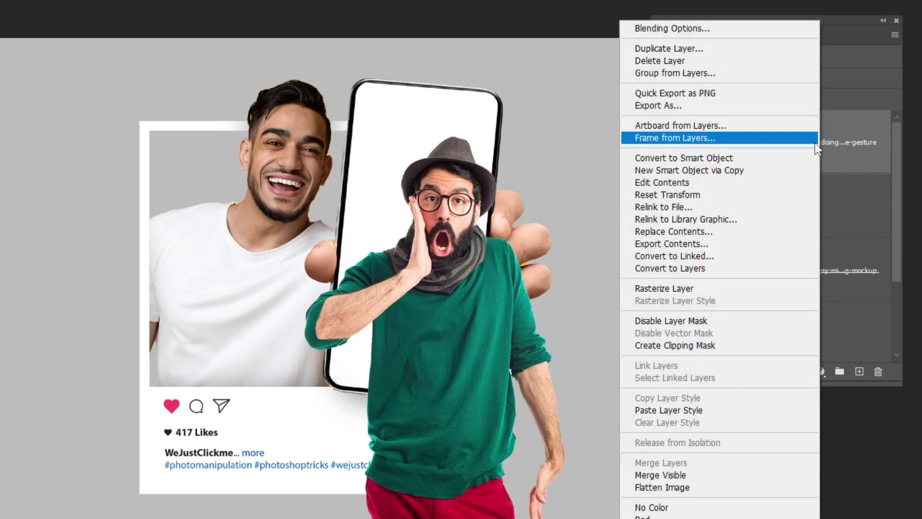
pyautogui.click(780, 162)
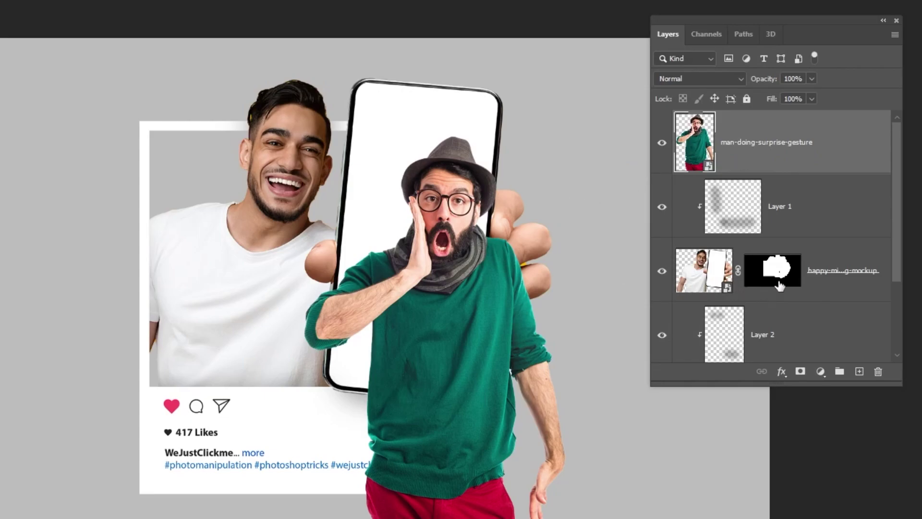
pyautogui.click(717, 274)
pyautogui.click(662, 143)
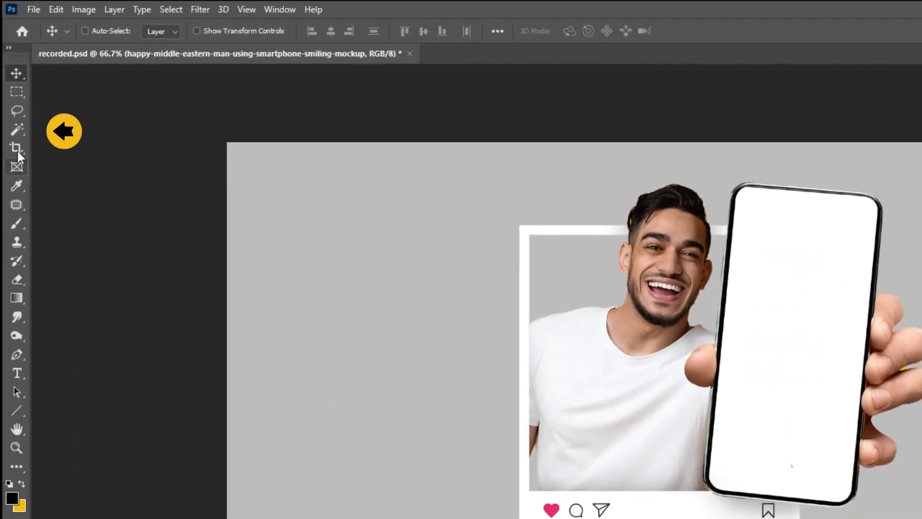
# Magic Wand the blank phone screen and mask the surprised man to show only inside it.
pyautogui.click(16, 130)
pyautogui.click(761, 351)
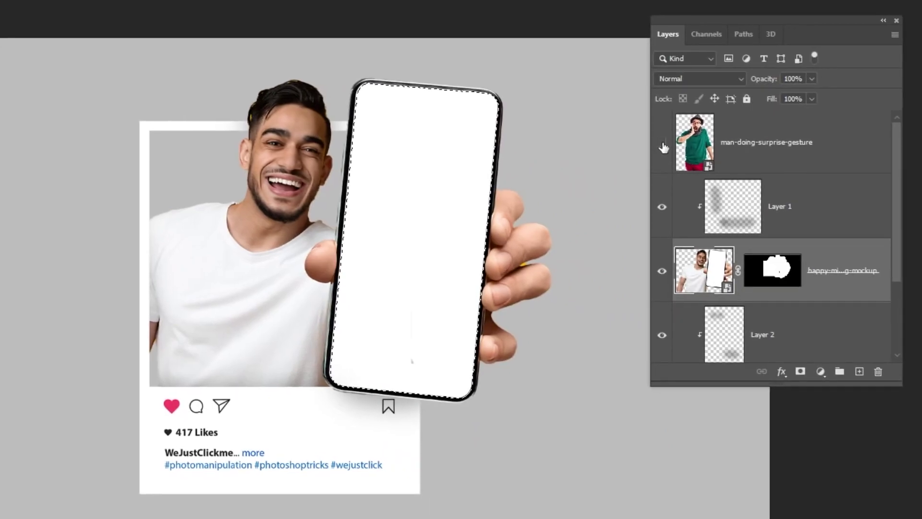
pyautogui.click(662, 143)
pyautogui.click(781, 156)
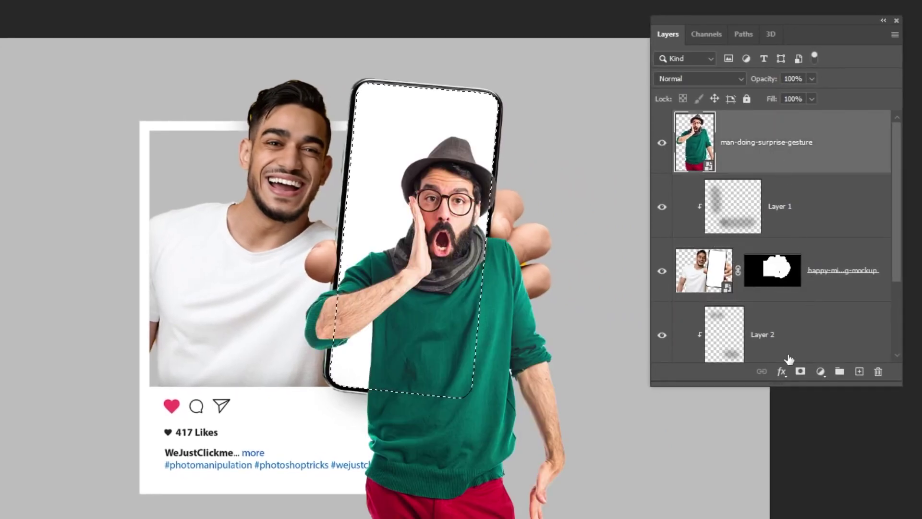
pyautogui.click(800, 372)
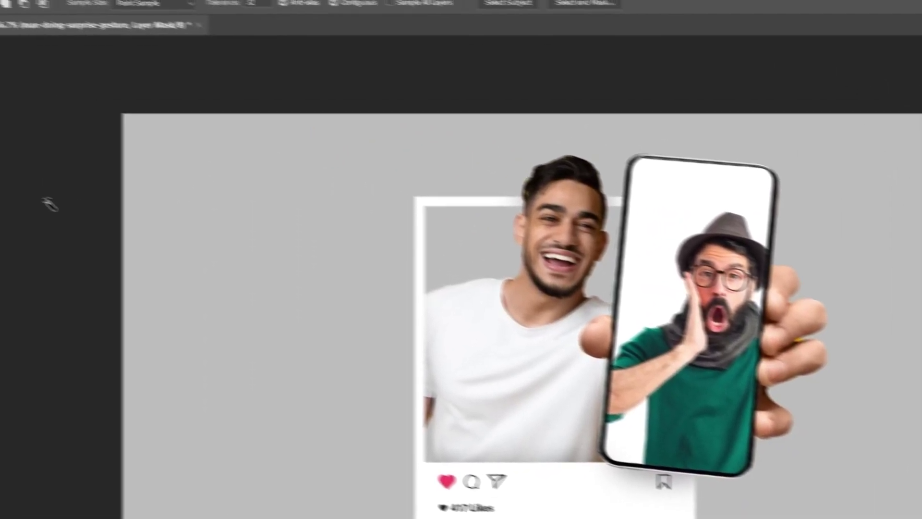
# Set a brush to 100% hardness and 100% opacity for restoring the man's arm.
pyautogui.click(16, 223)
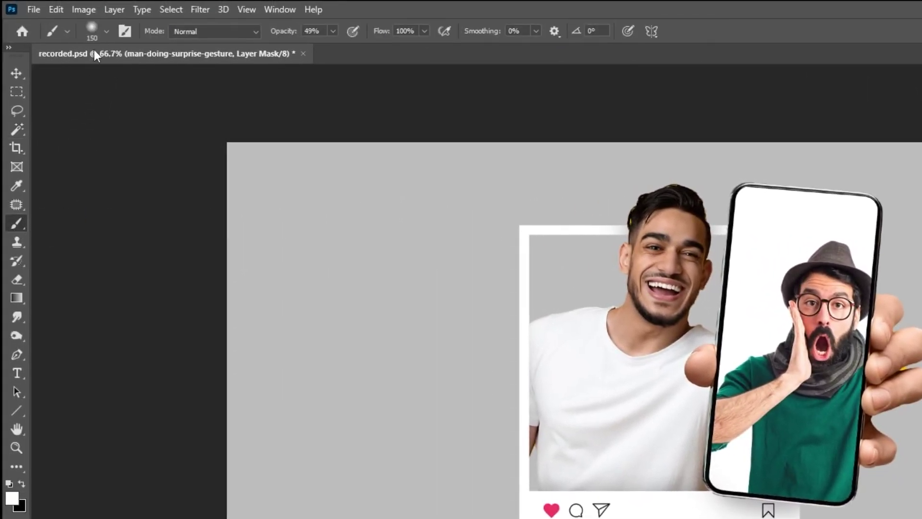
pyautogui.click(102, 31)
pyautogui.moveTo(85, 106); pyautogui.dragTo(207, 111)
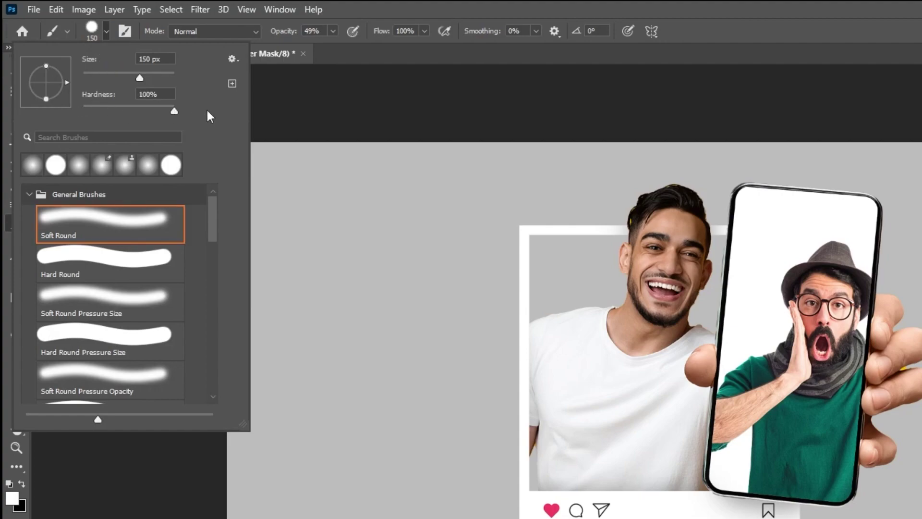
pyautogui.press('Return')
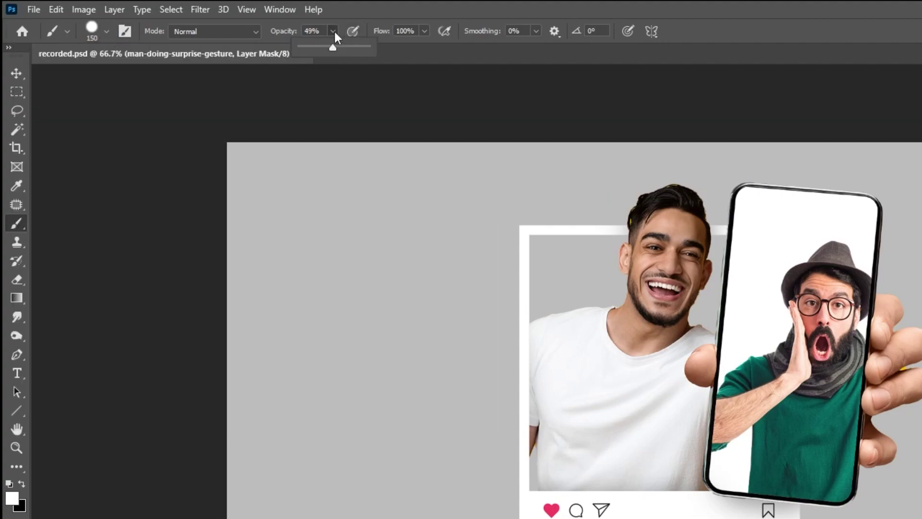
pyautogui.moveTo(334, 30); pyautogui.dragTo(388, 51)
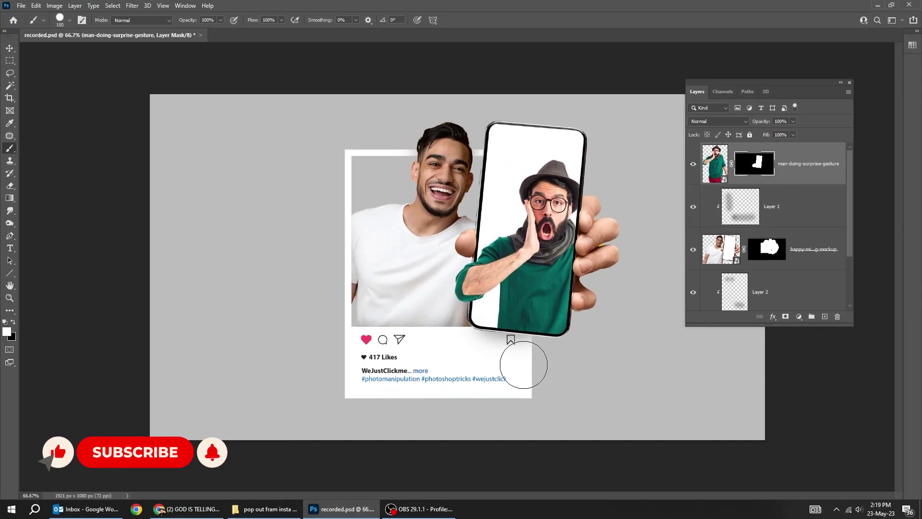
pyautogui.press('v')
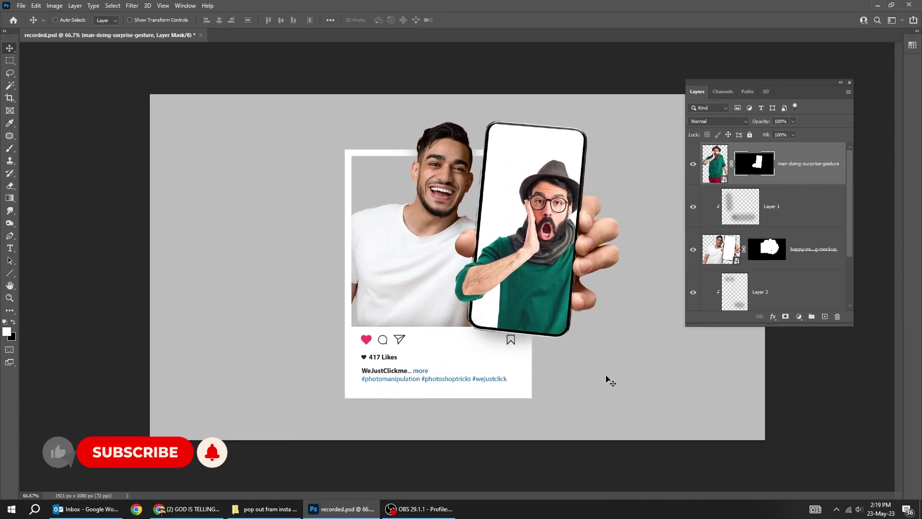
# Recolour Color Fill 1 to yellow #feb800 and add an empty layer above it.
pyautogui.scroll(-2, 803, 218)
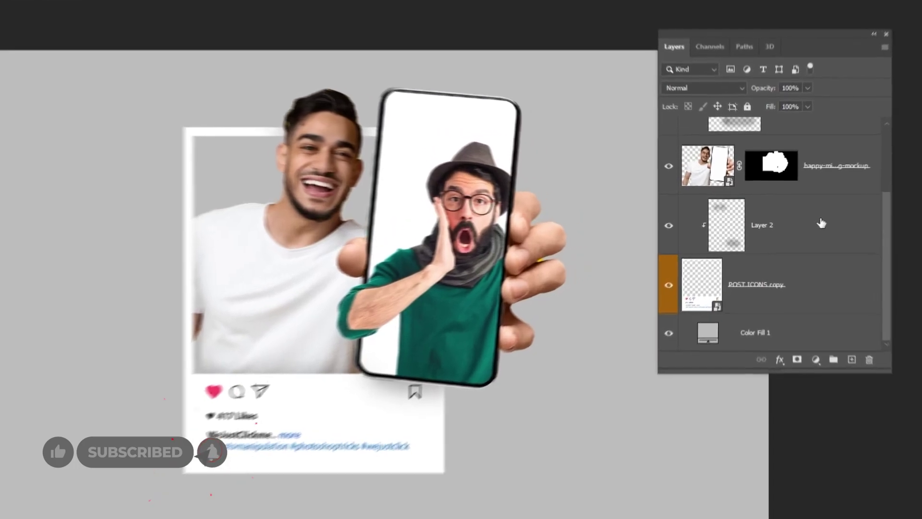
pyautogui.click(811, 335)
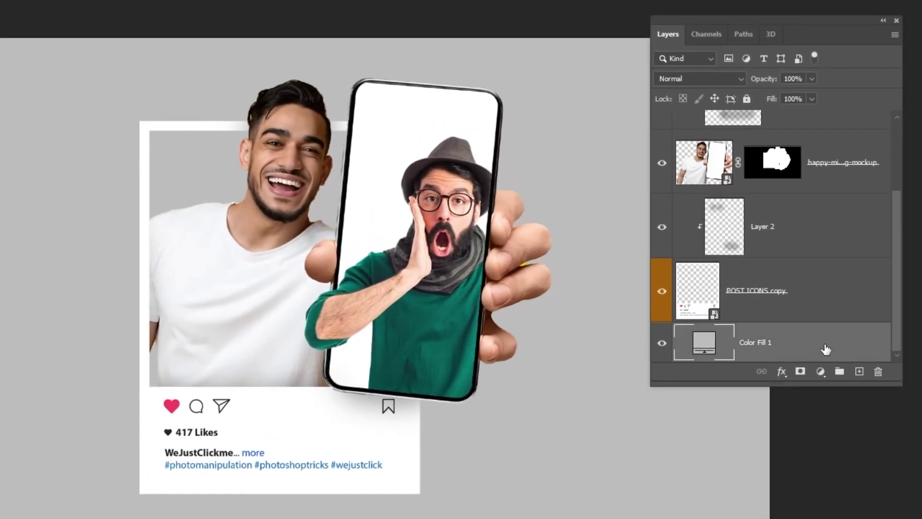
pyautogui.doubleClick(720, 349)
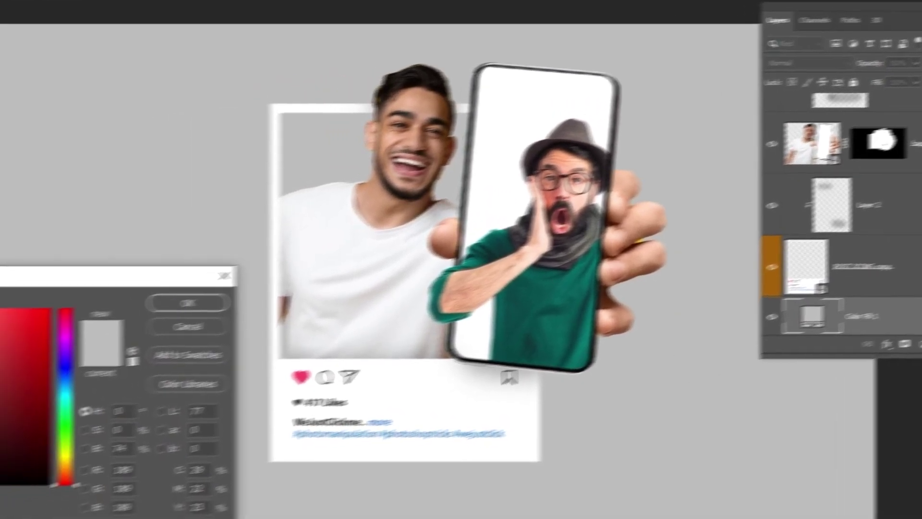
pyautogui.write('feb800')
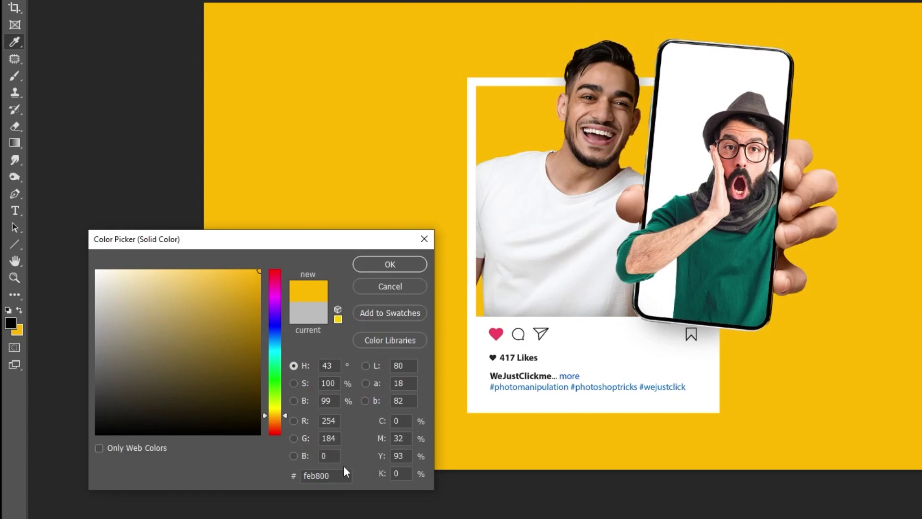
pyautogui.moveTo(324, 245); pyautogui.dragTo(344, 158)
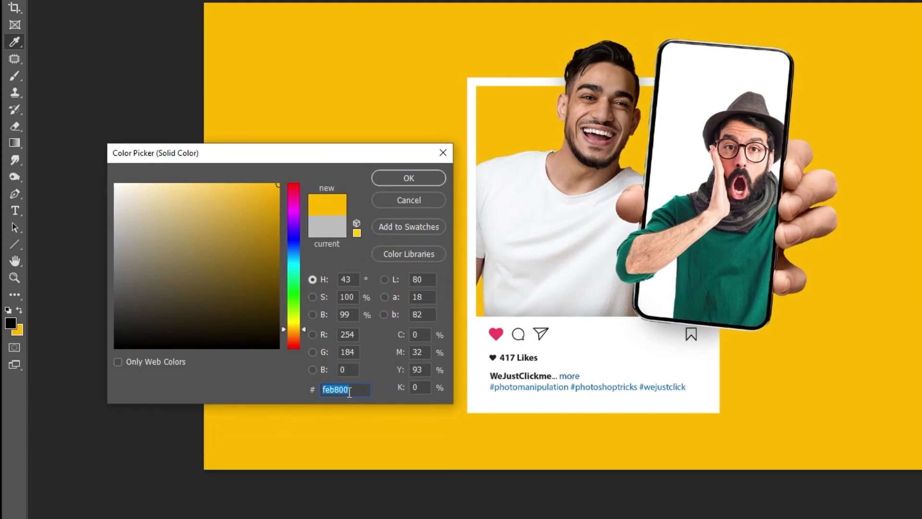
pyautogui.click(408, 179)
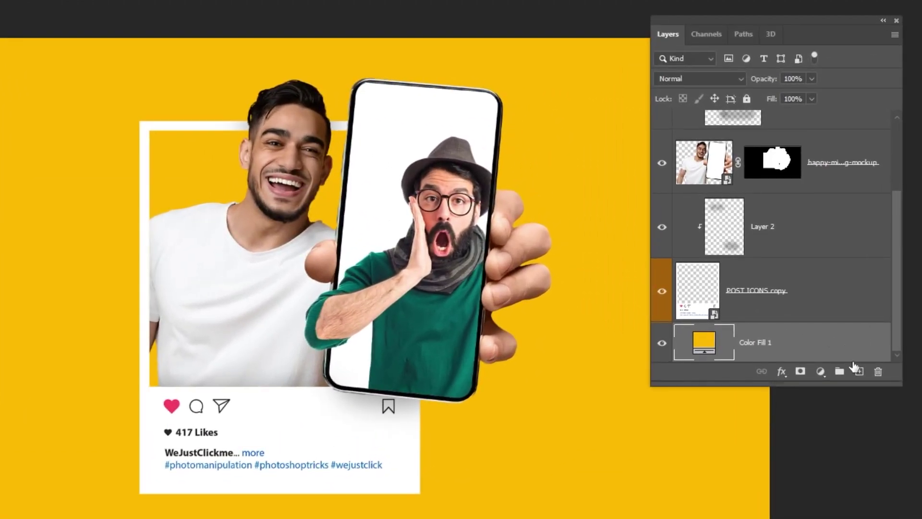
pyautogui.click(825, 316)
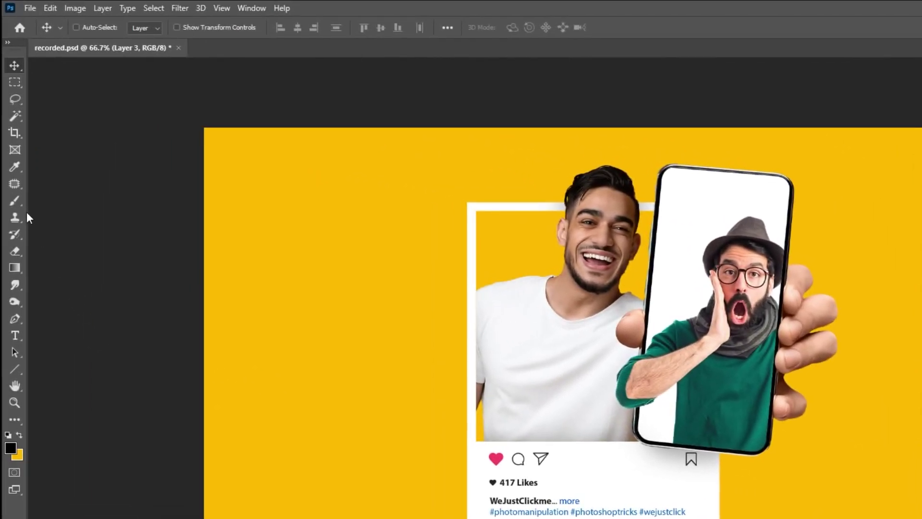
# Paint a dark dab left of the post with a 0%-hardness Soft Round brush at 51% opacity, then free-transform it.
pyautogui.click(15, 201)
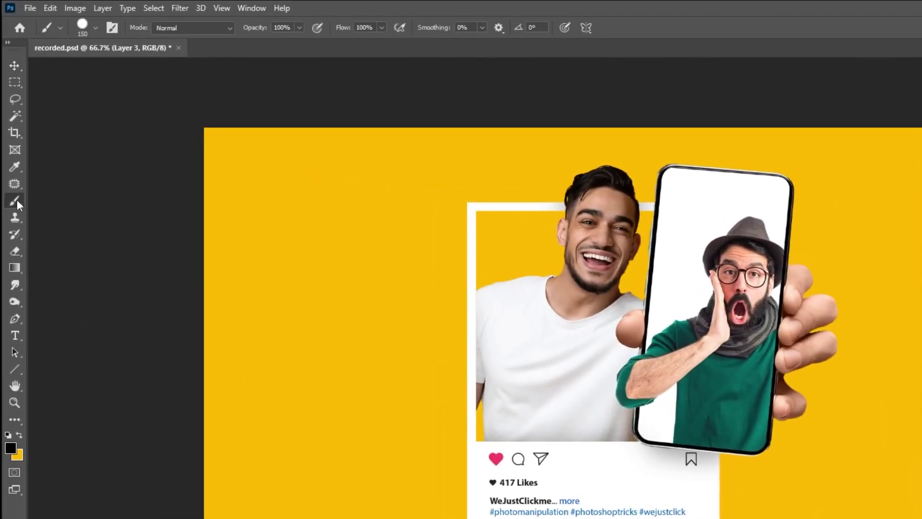
pyautogui.click(95, 28)
pyautogui.click(125, 201)
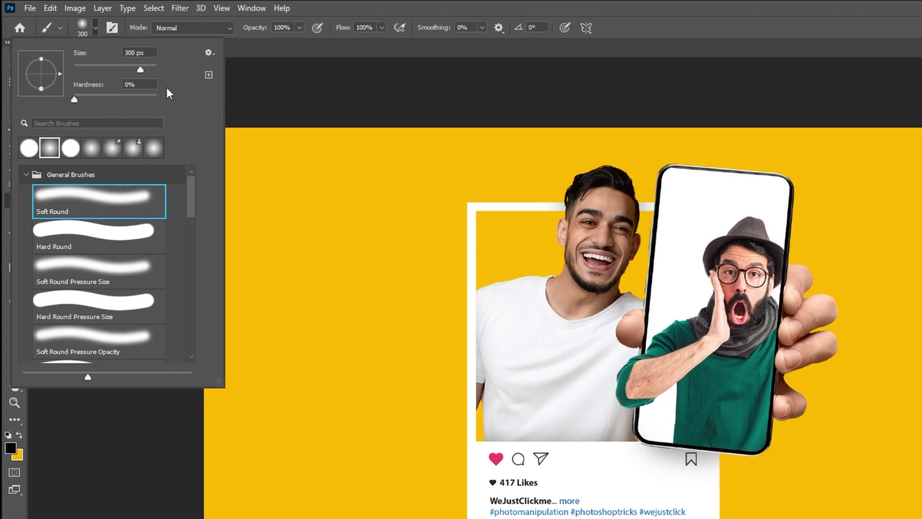
pyautogui.moveTo(298, 32); pyautogui.dragTo(270, 43)
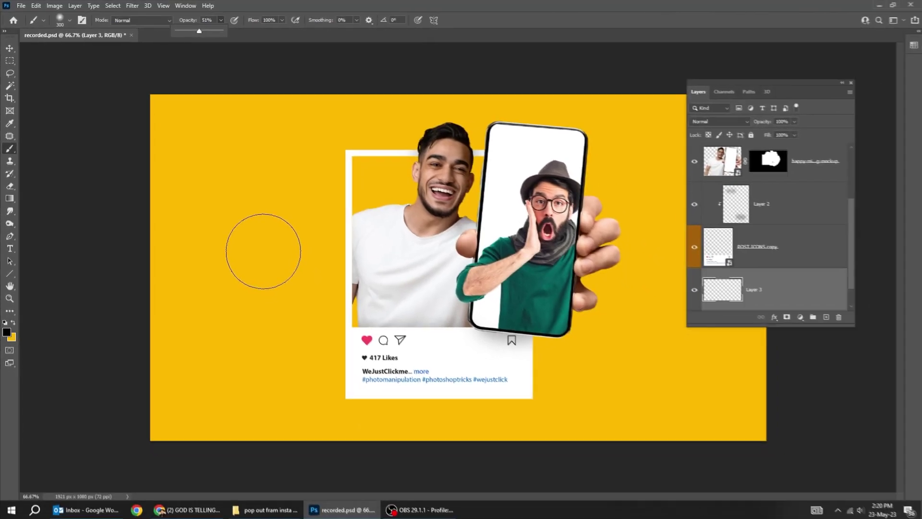
pyautogui.click(339, 323)
pyautogui.hotkey('ctrl', 't')
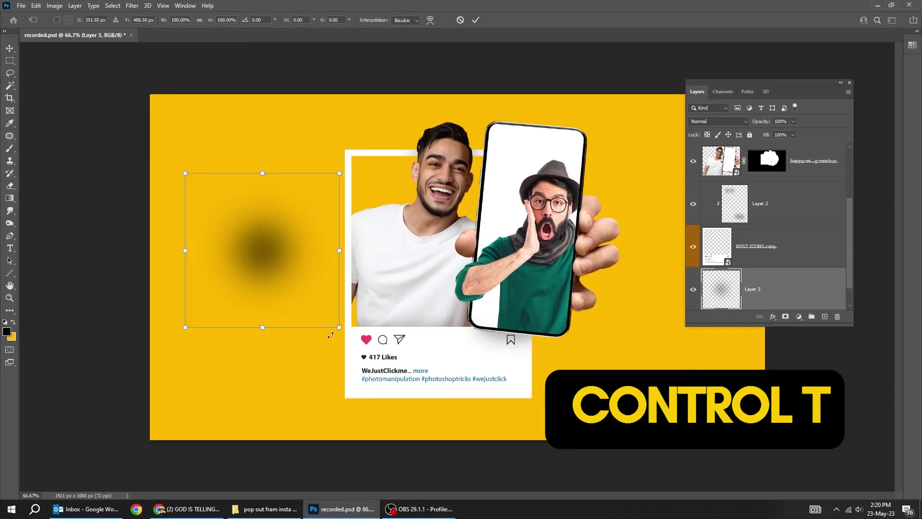